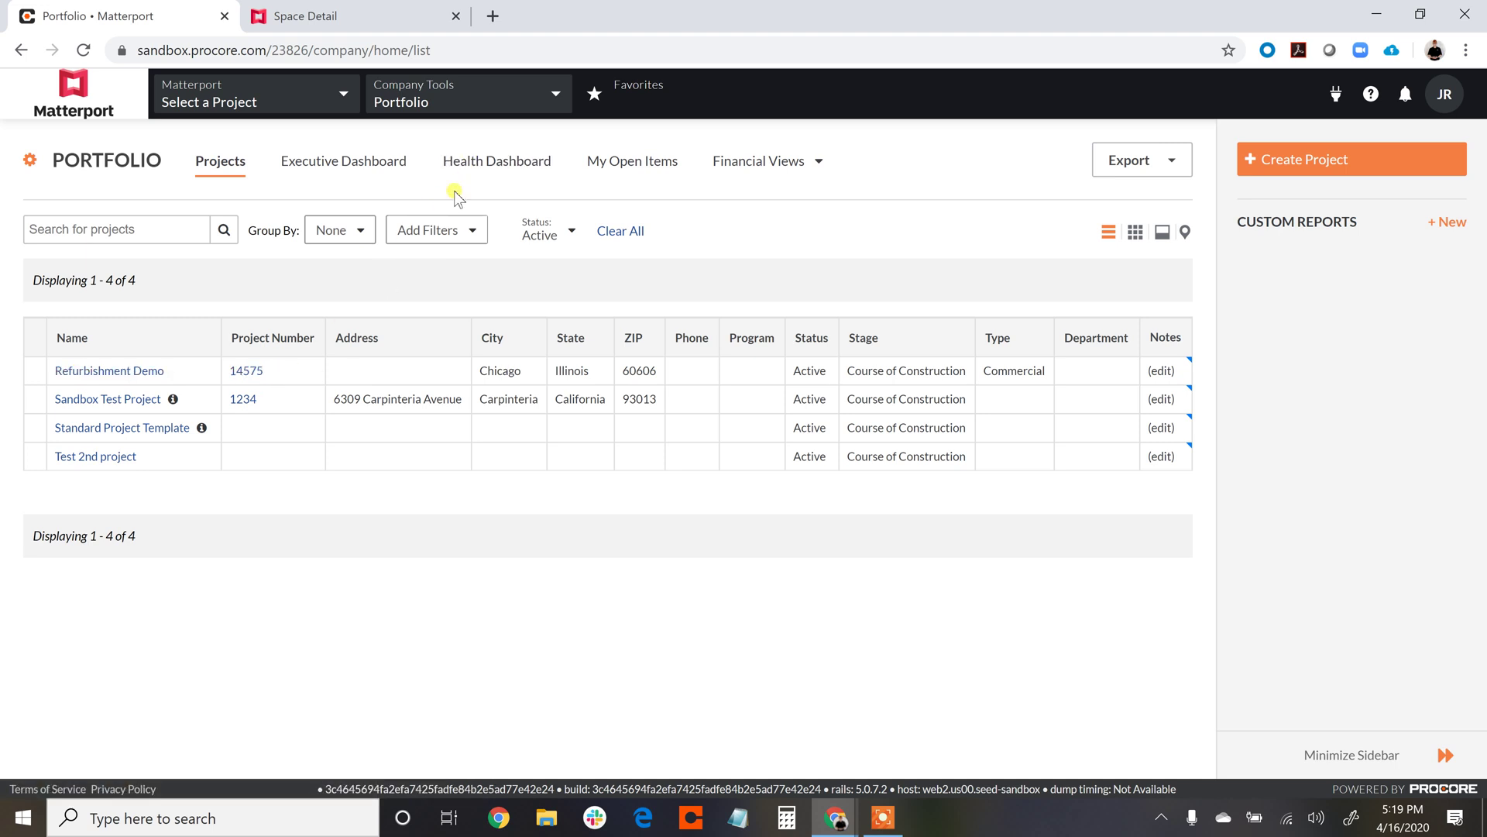
- Open the Company Tools menu over the portfolio project list
left_click(460, 102)
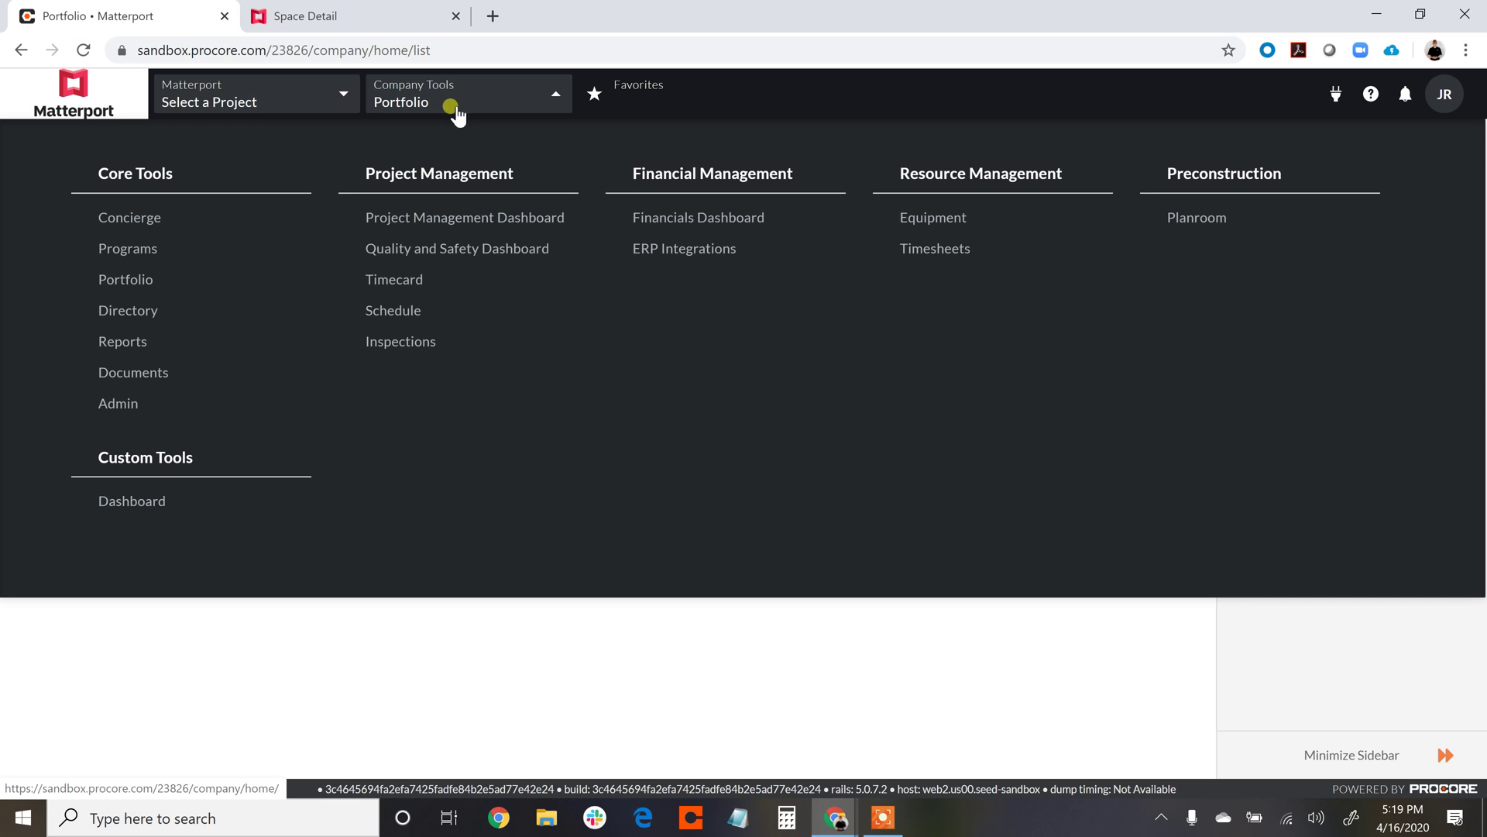
- Go to Admin's App Management page and select the Matterport Showcase app
left_click(118, 404)
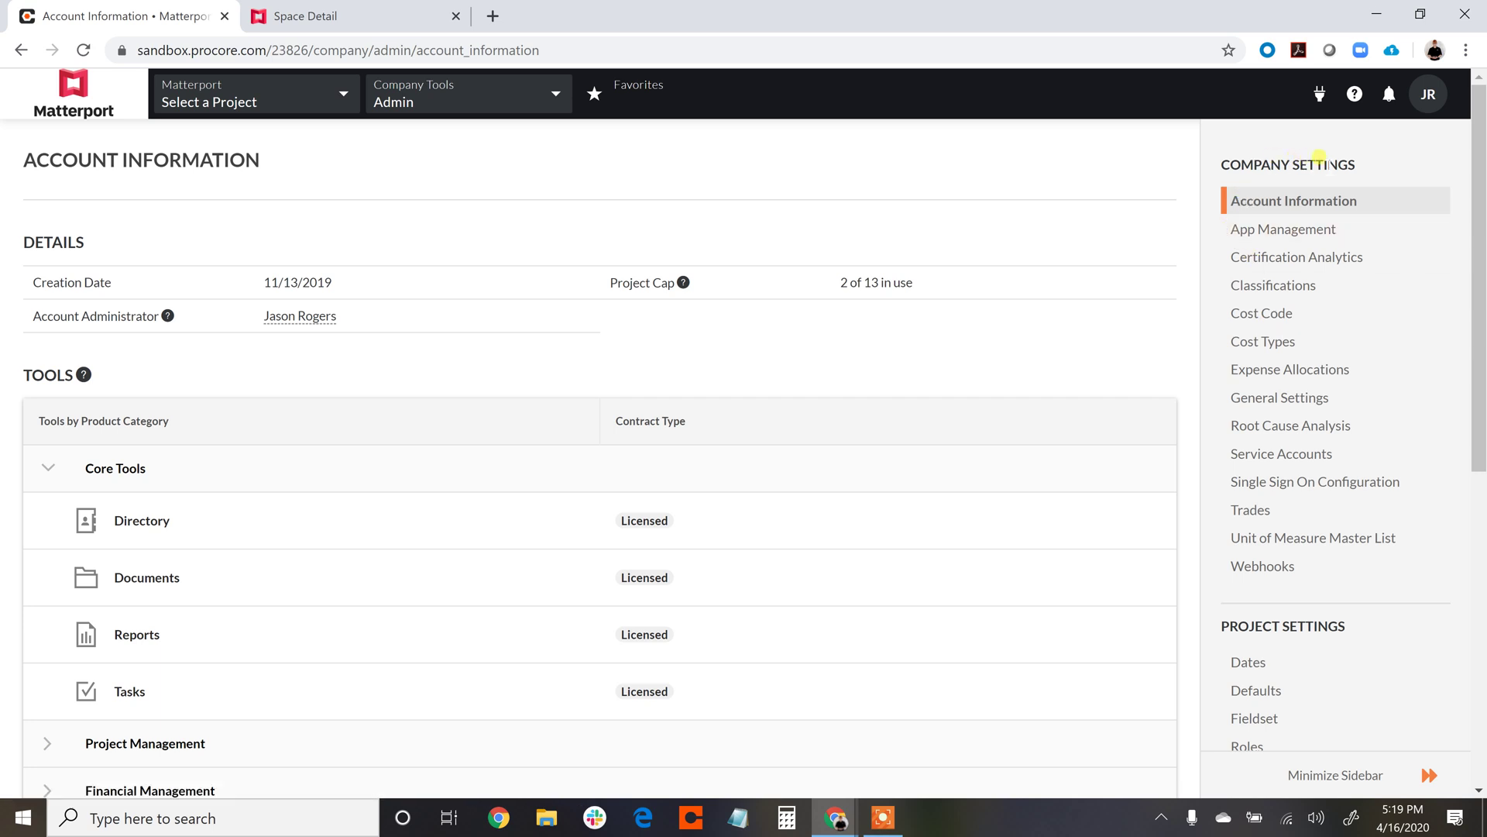
left_click(1310, 236)
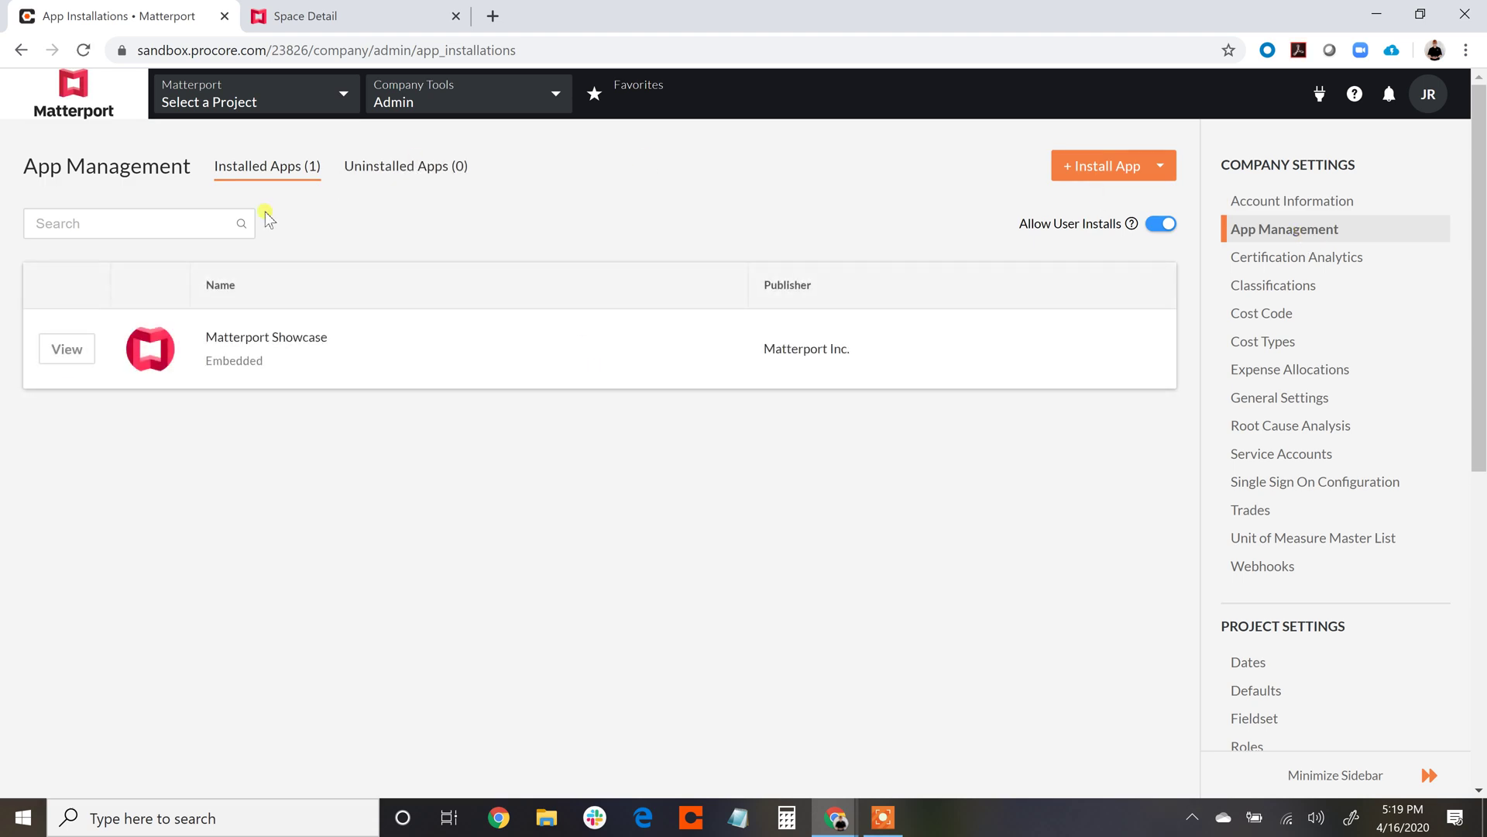
left_click(67, 348)
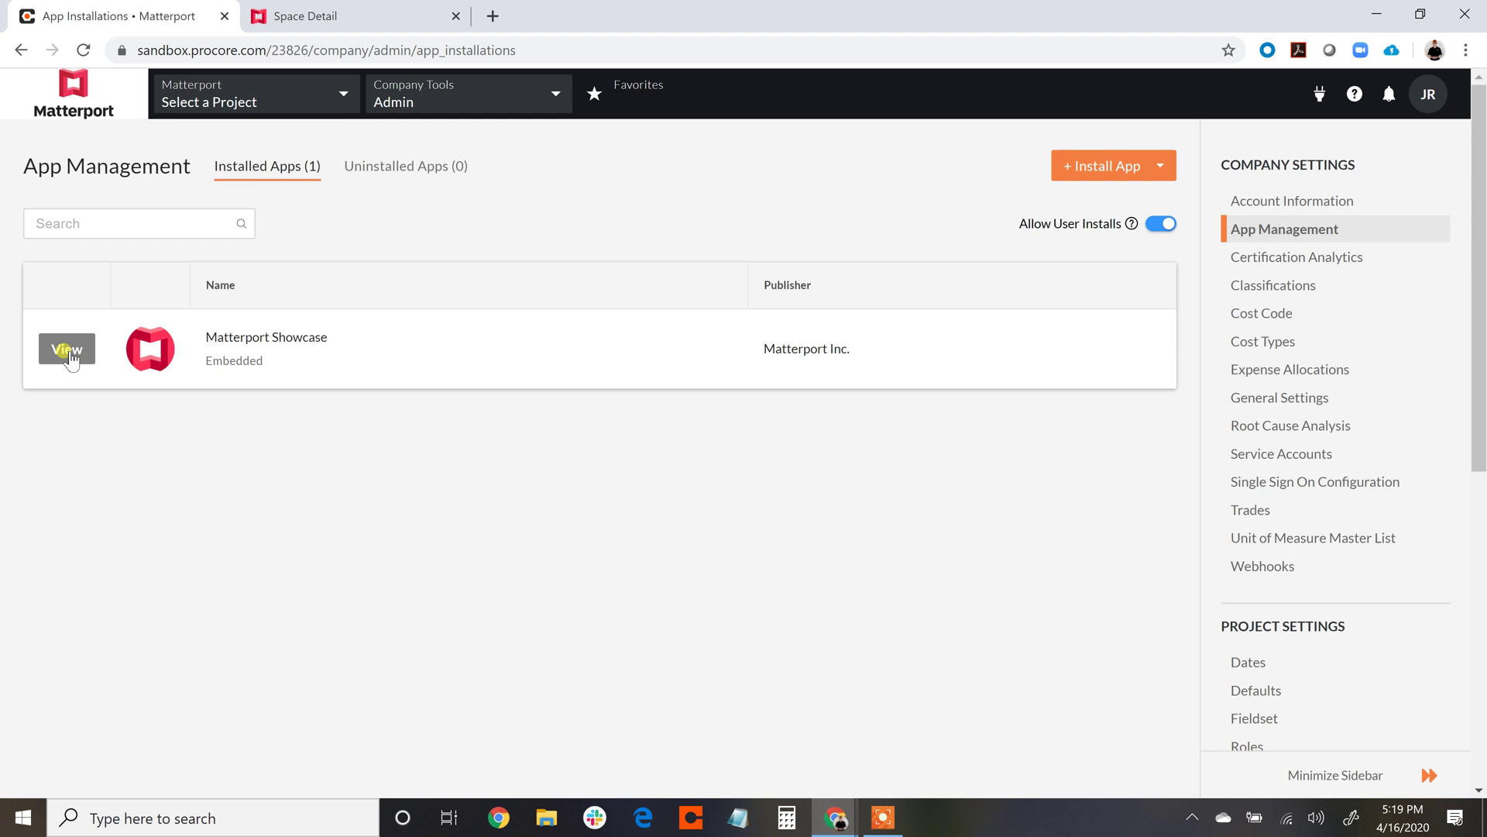
- Open the Matterport Showcase app and show its three existing configurations
left_click(68, 349)
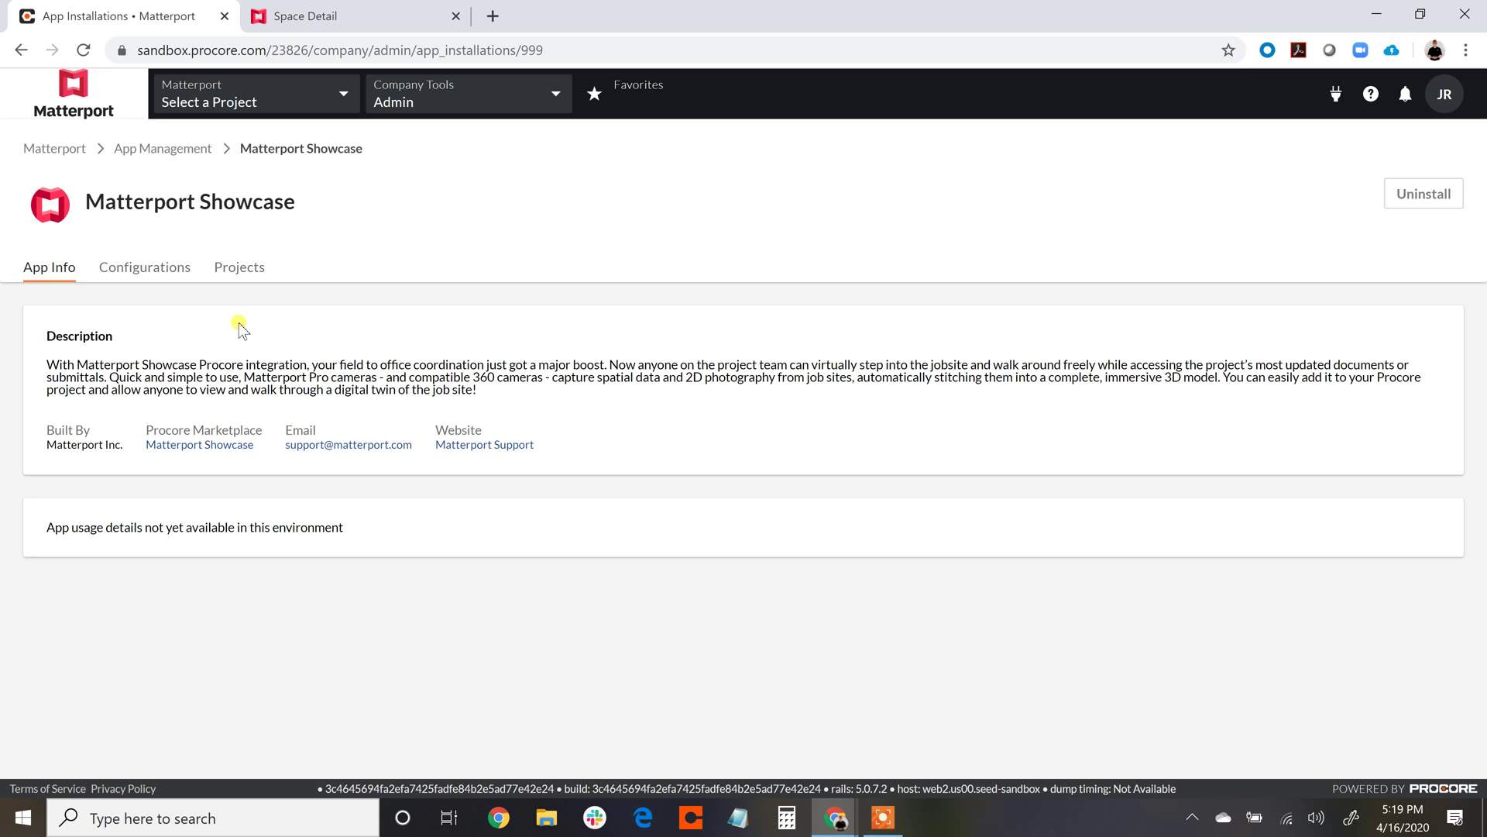
left_click(144, 269)
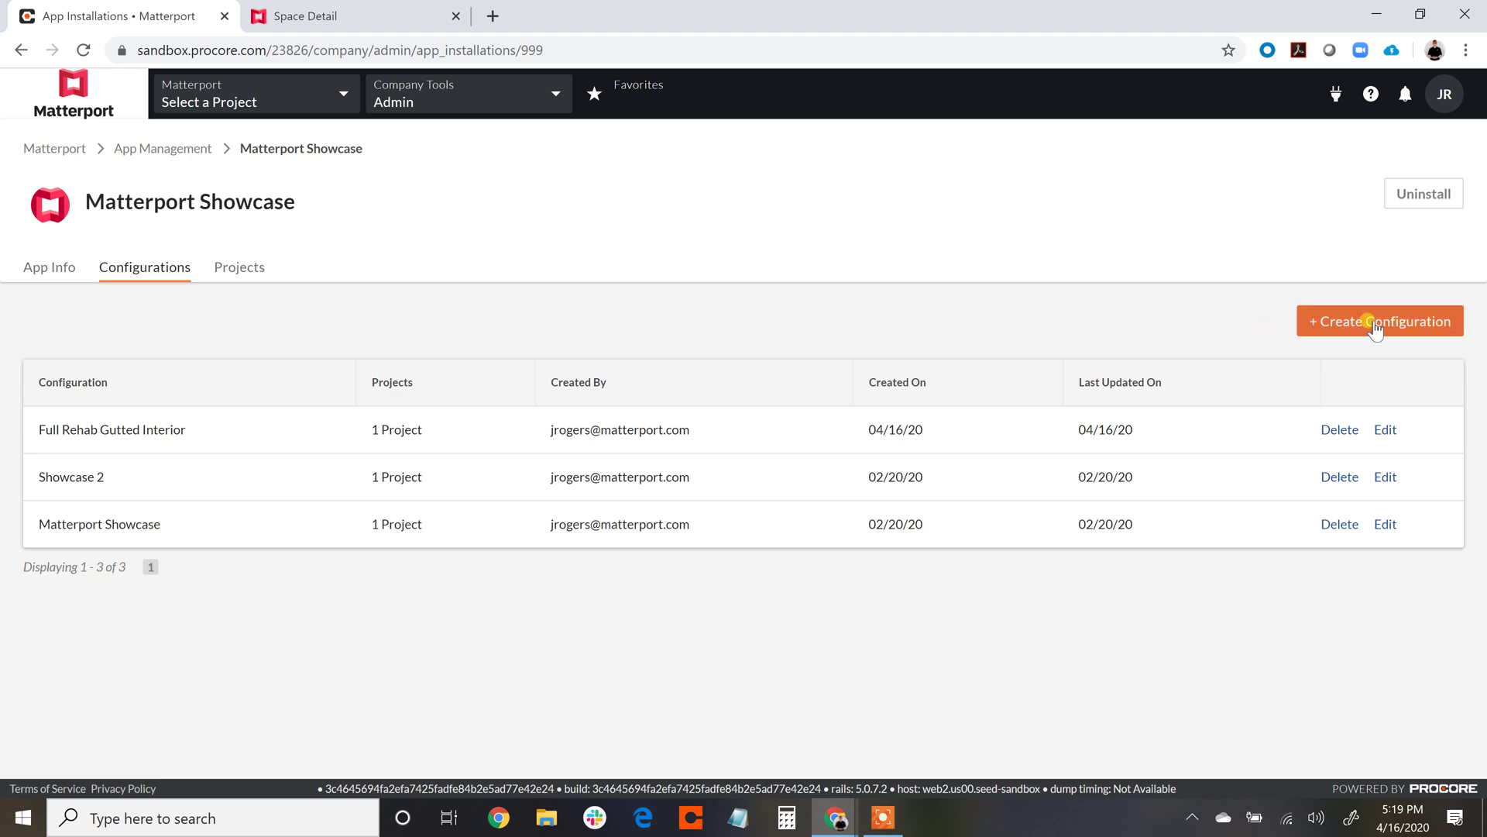
- Start a configuration for project 14575 - Refurbishment Demo titled Full Gut Level Rehab
left_click(1397, 327)
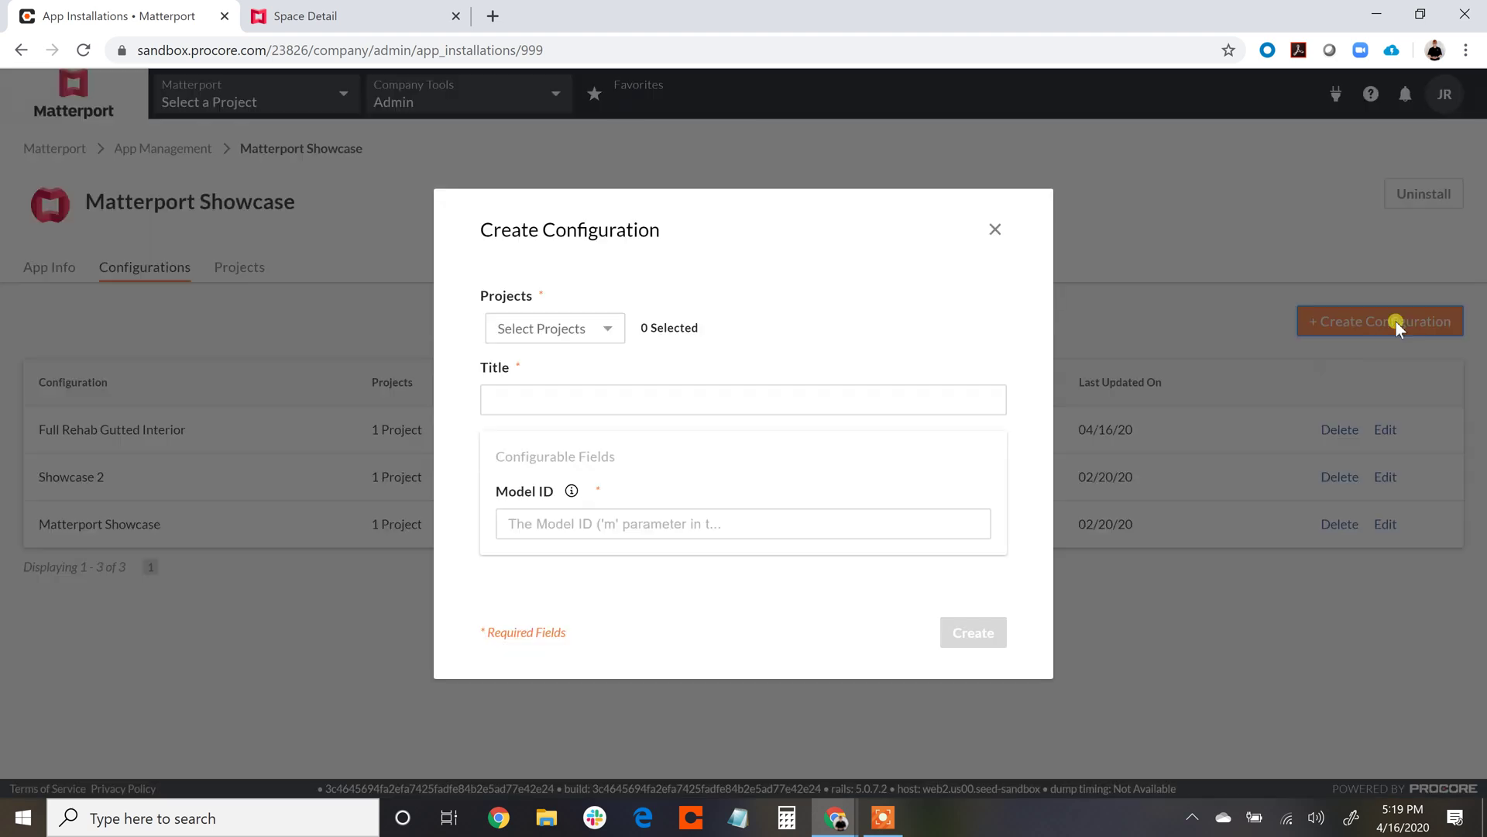
left_click(603, 337)
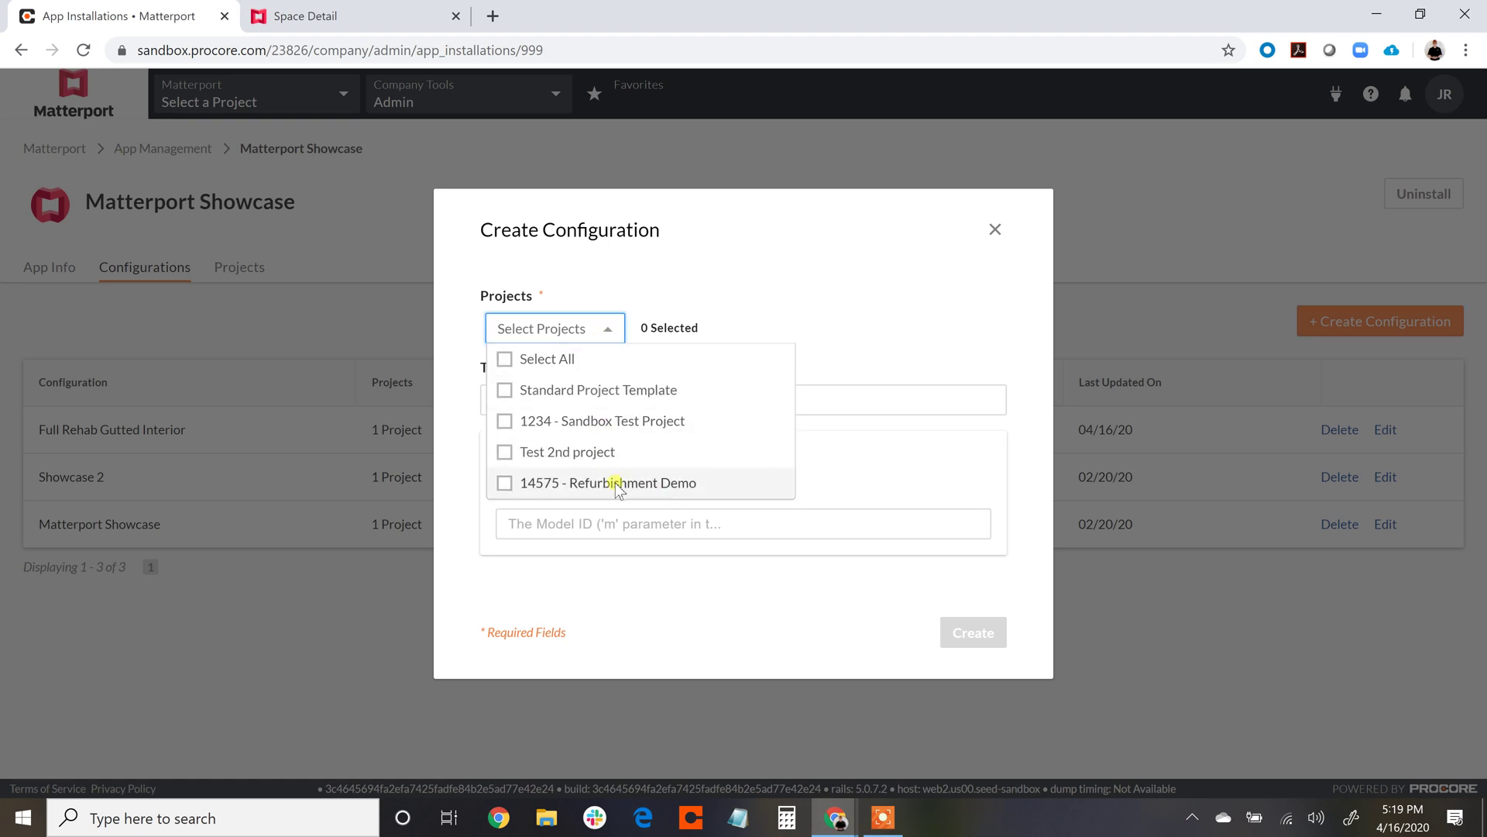
left_click(589, 483)
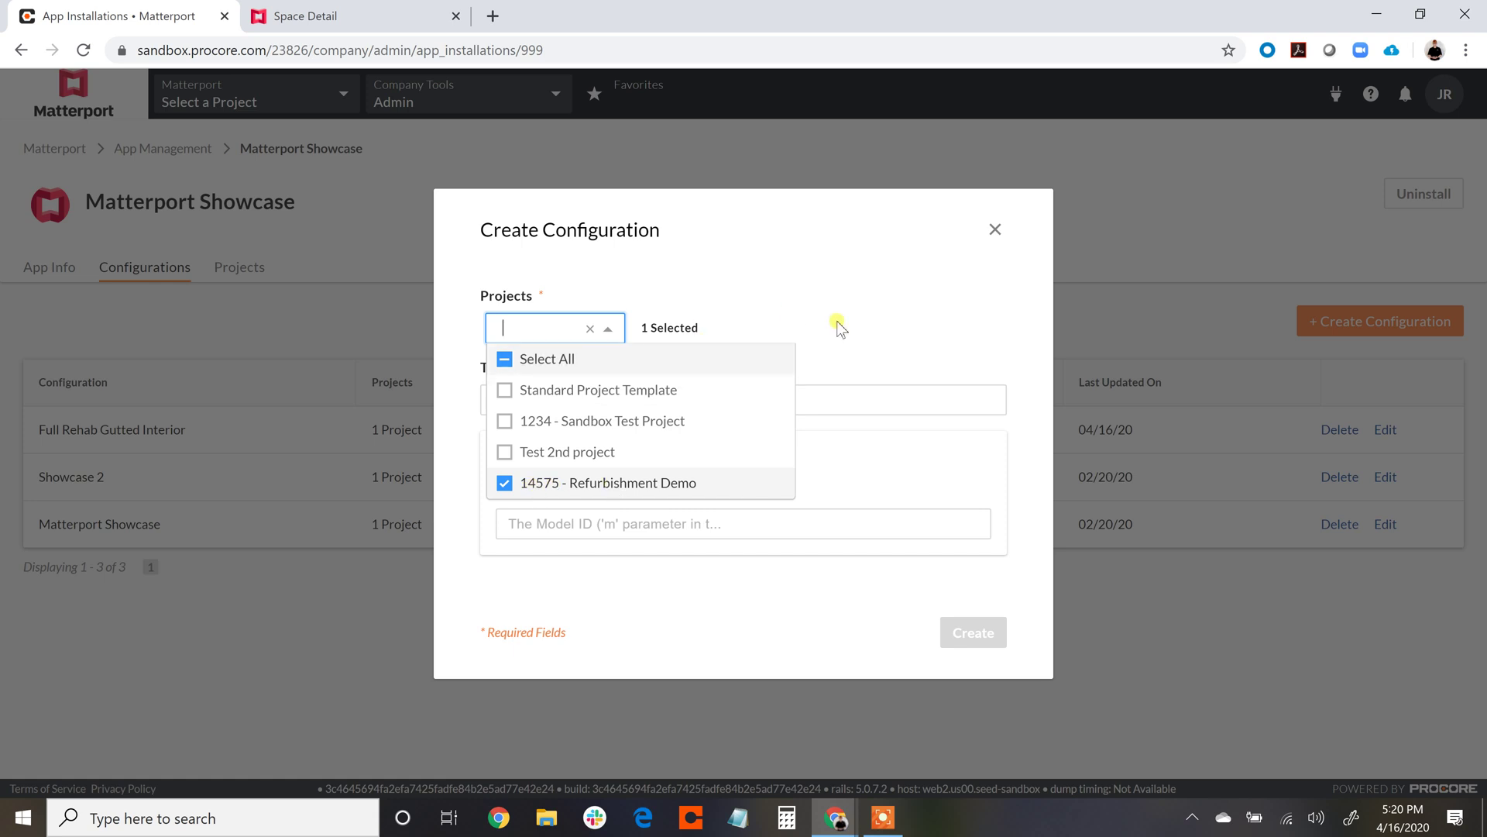
left_click(895, 331)
left_click(694, 397)
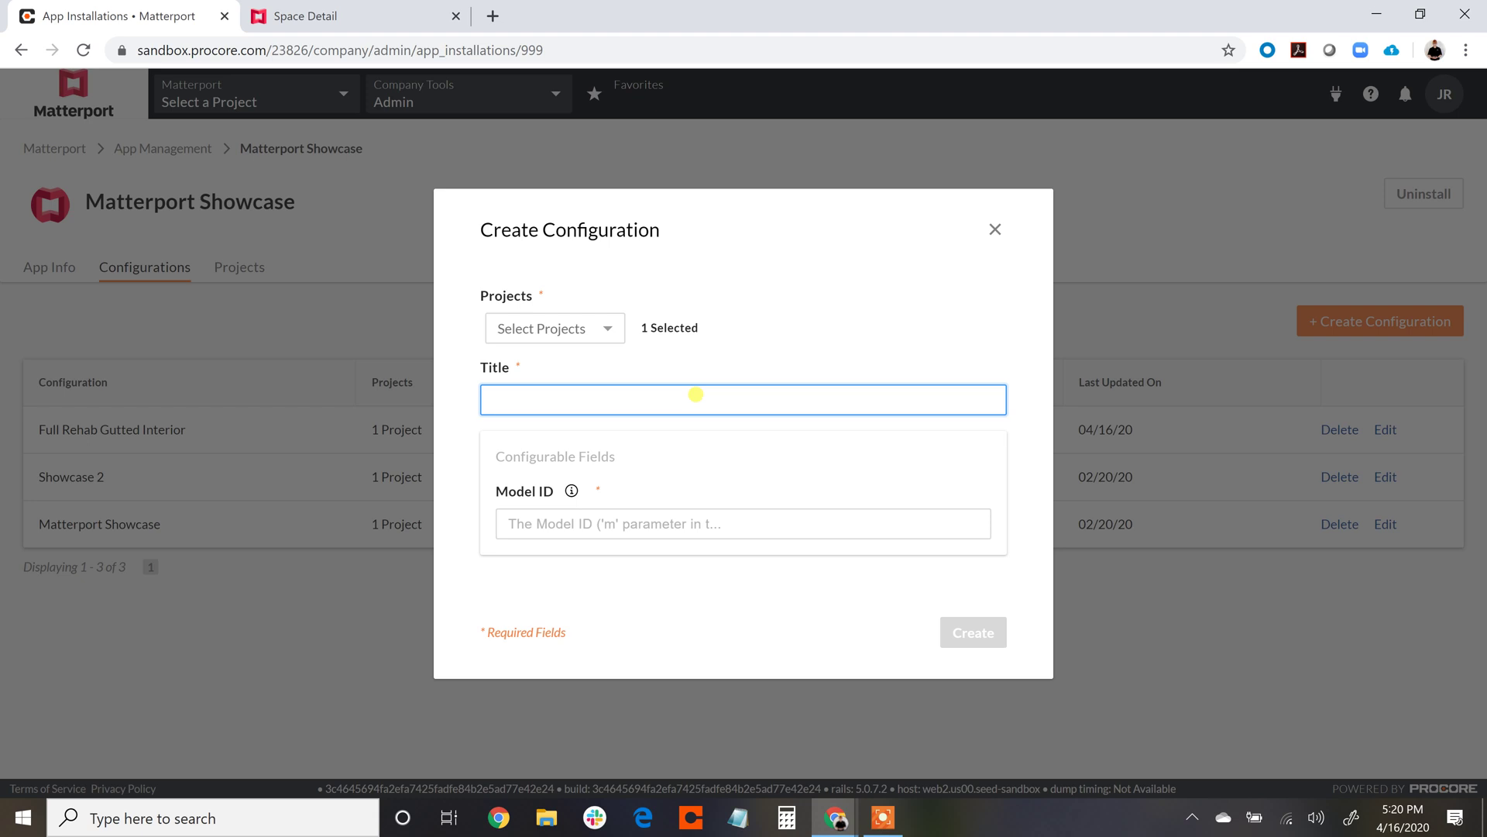
type("Full ")
type("Gut ")
type("Level ")
type("Reh")
type("ab")
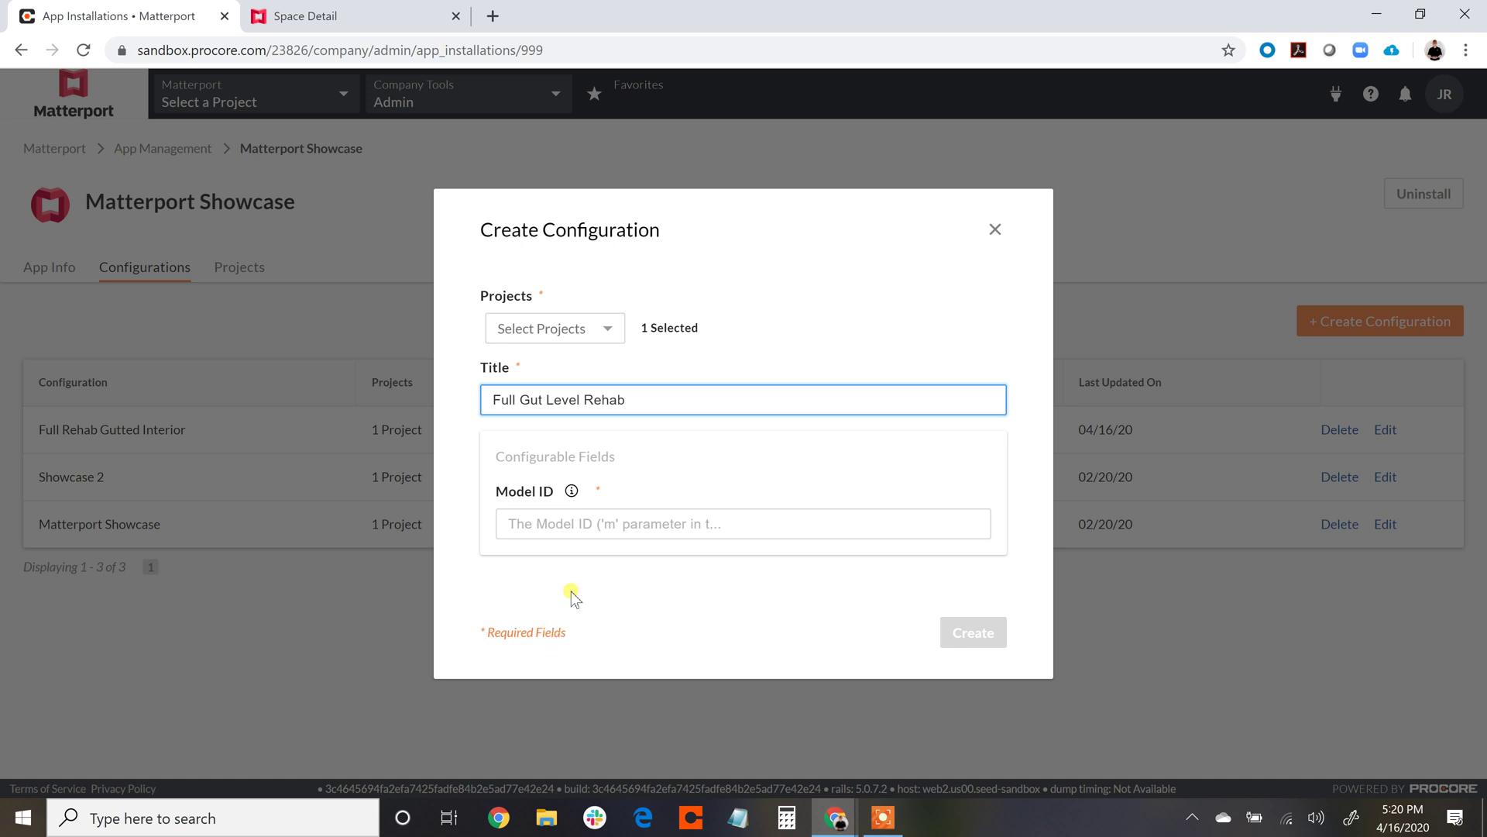
left_click(548, 519)
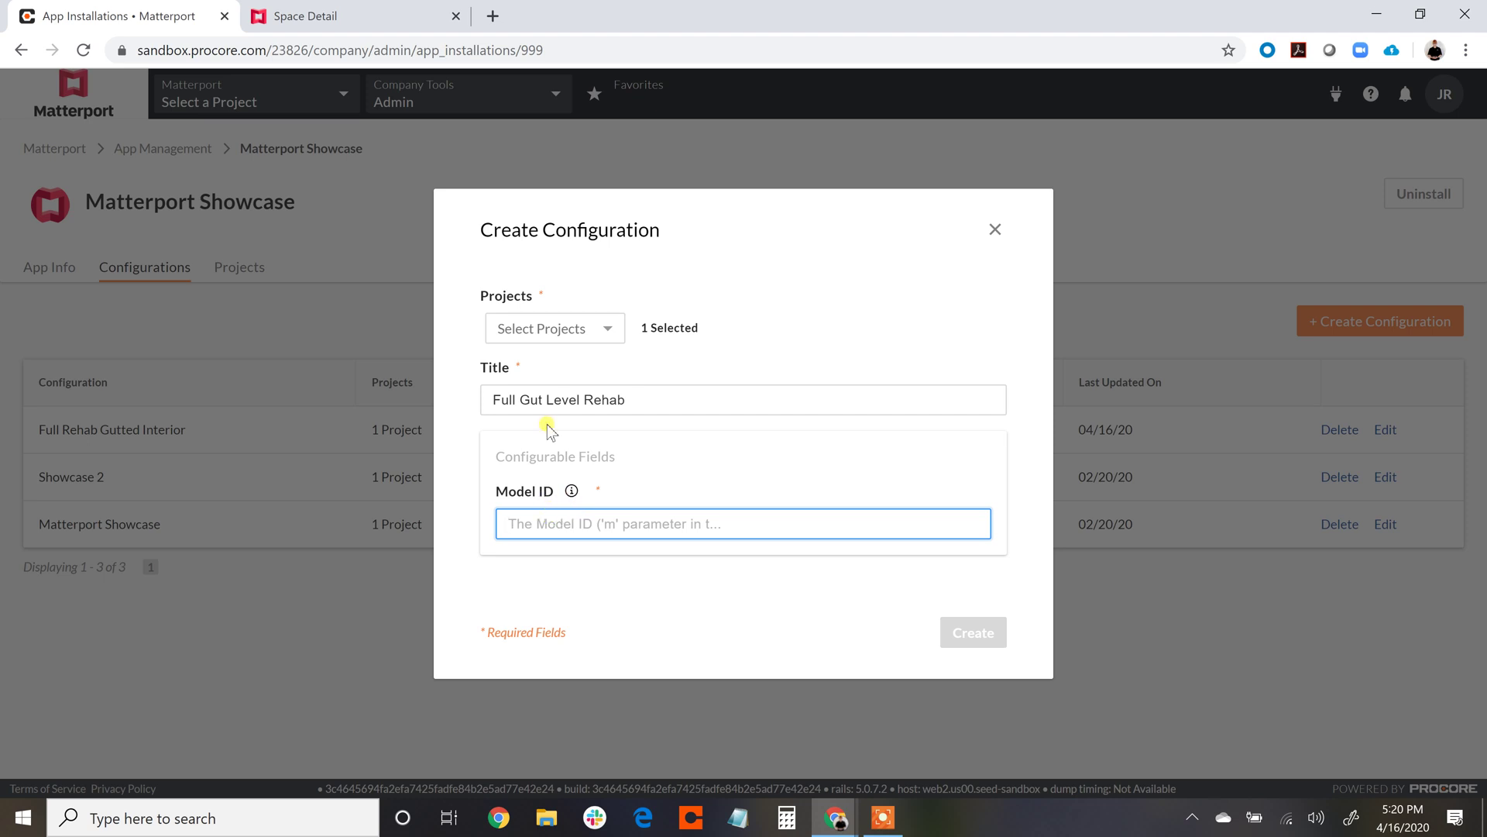
- Explore the Entire Worksite space in dollhouse view and walk into a room
left_click(304, 16)
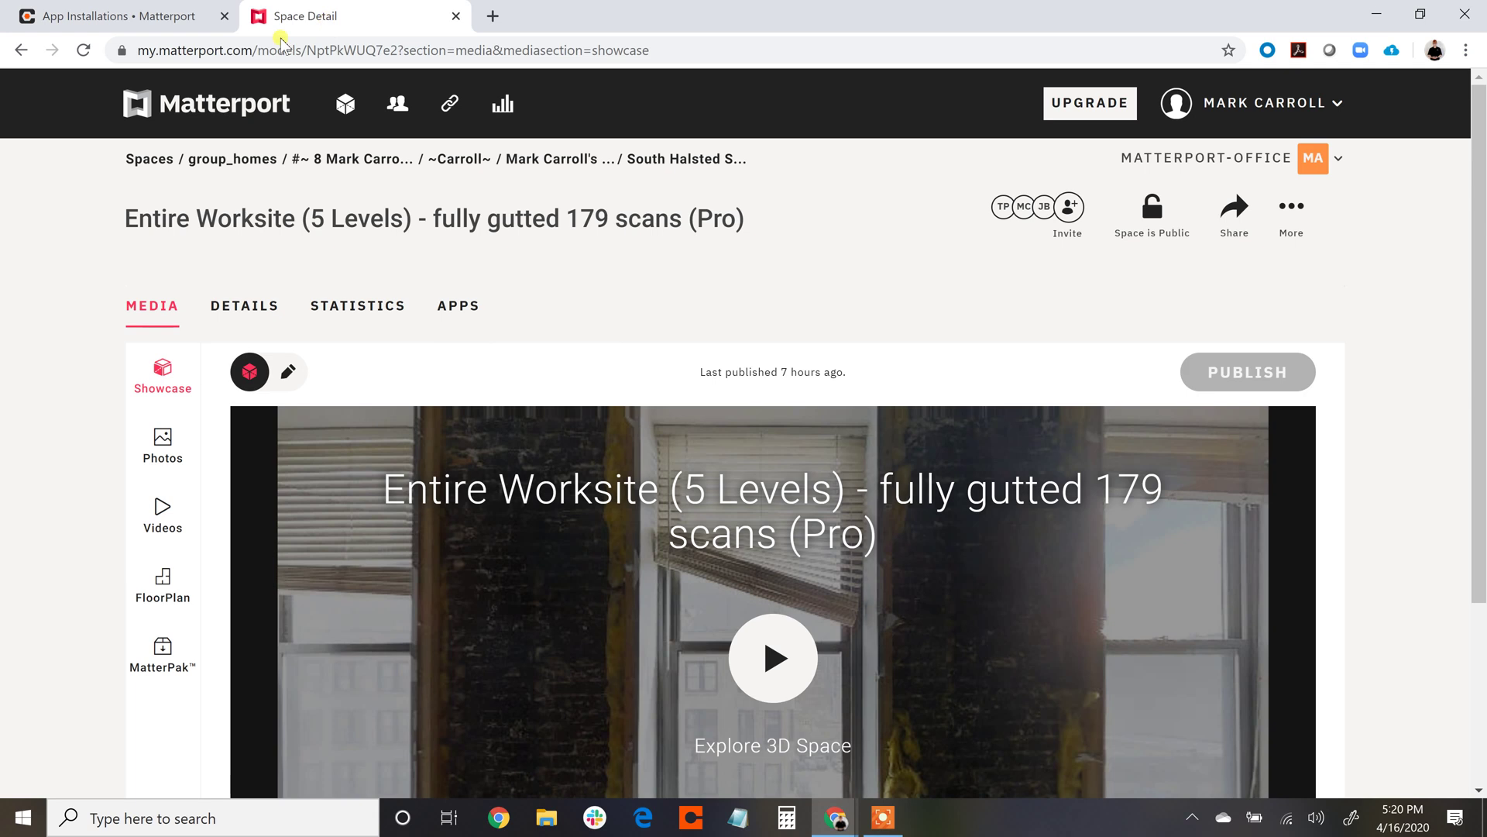
scroll(76, 311, "down", 1)
scroll(76, 312, "down", 1)
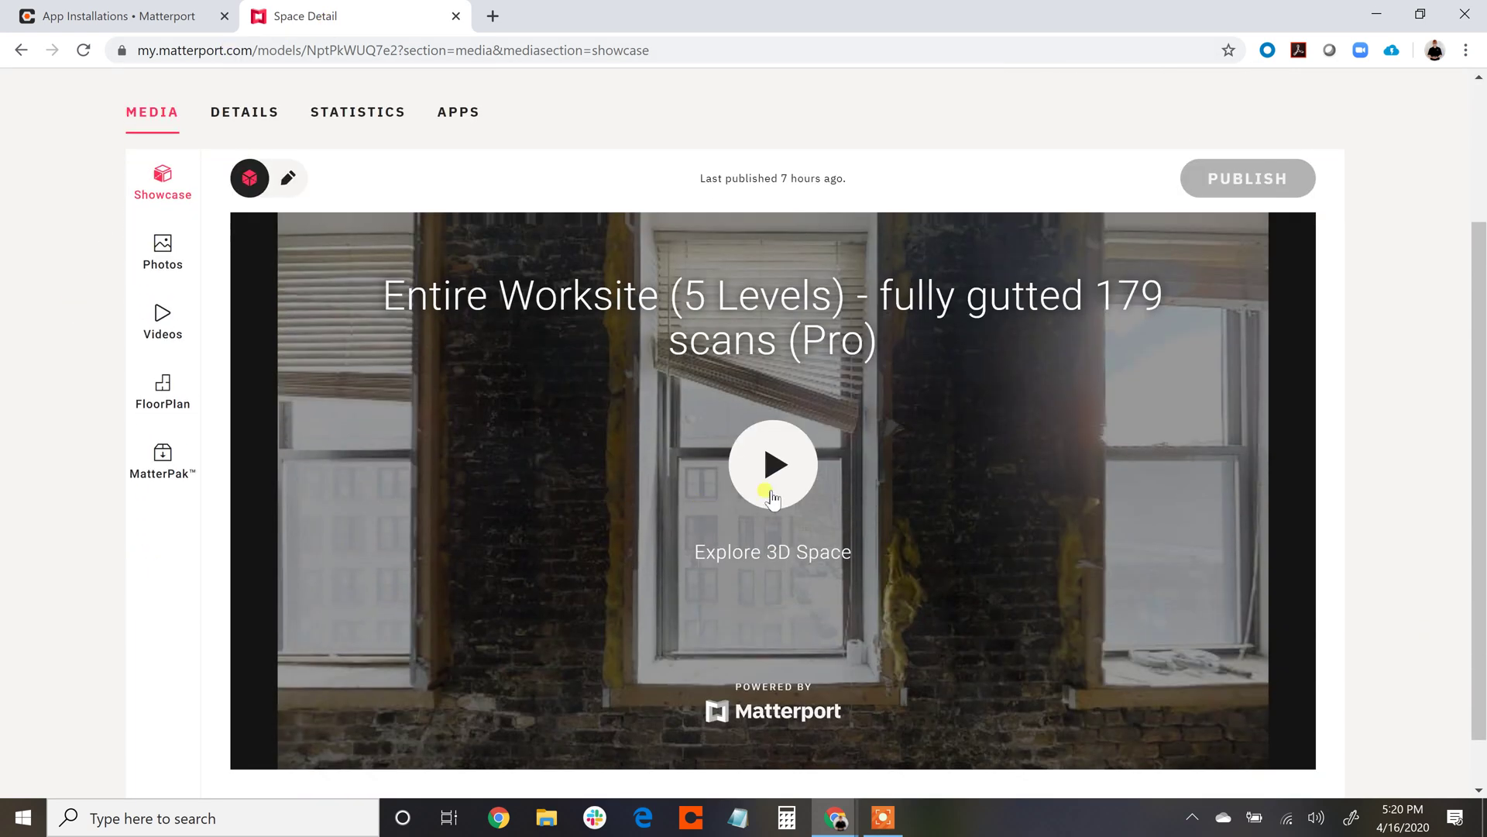
left_click(772, 465)
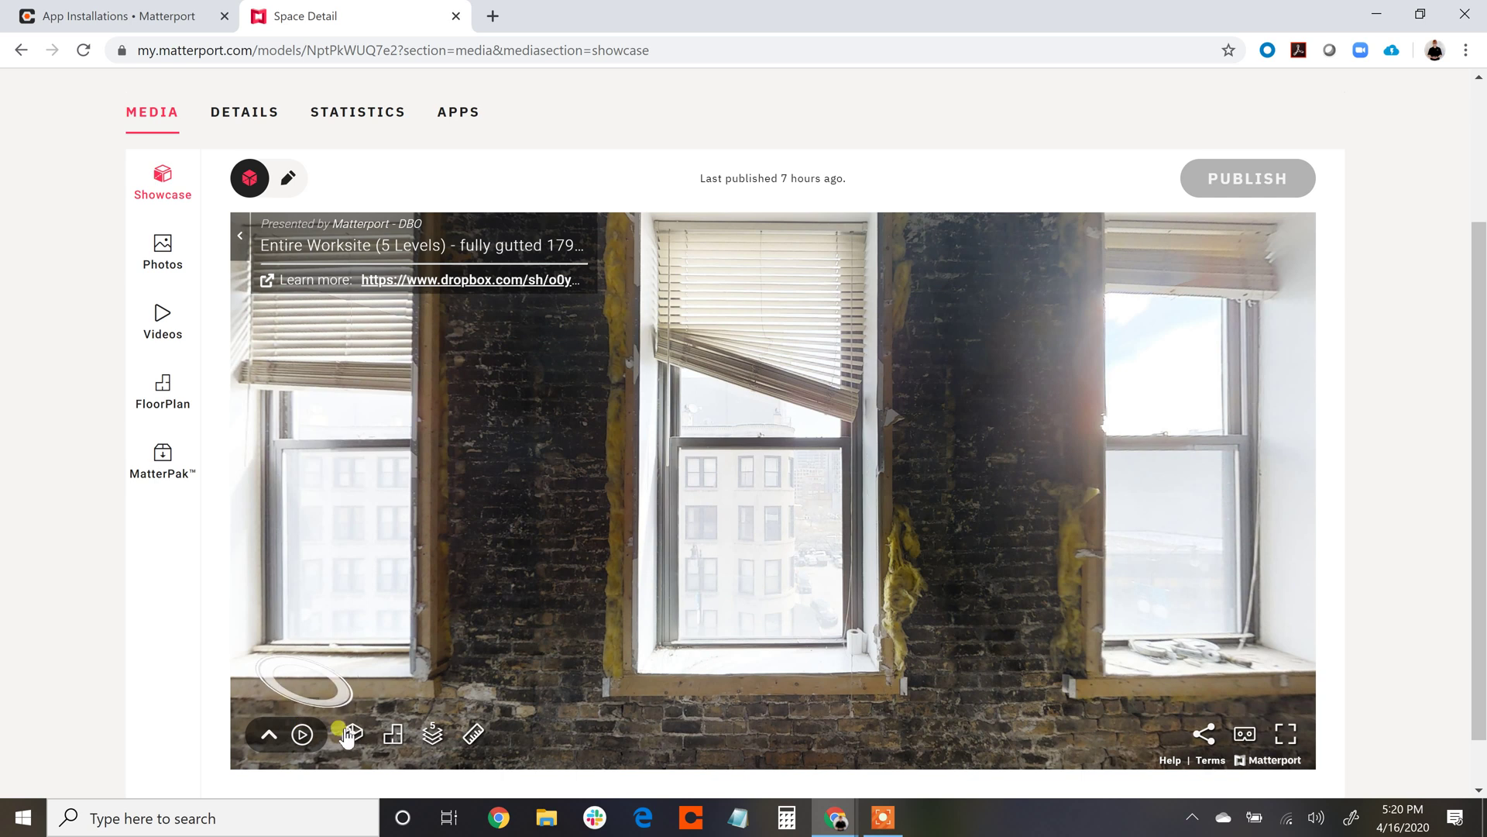
left_click(352, 734)
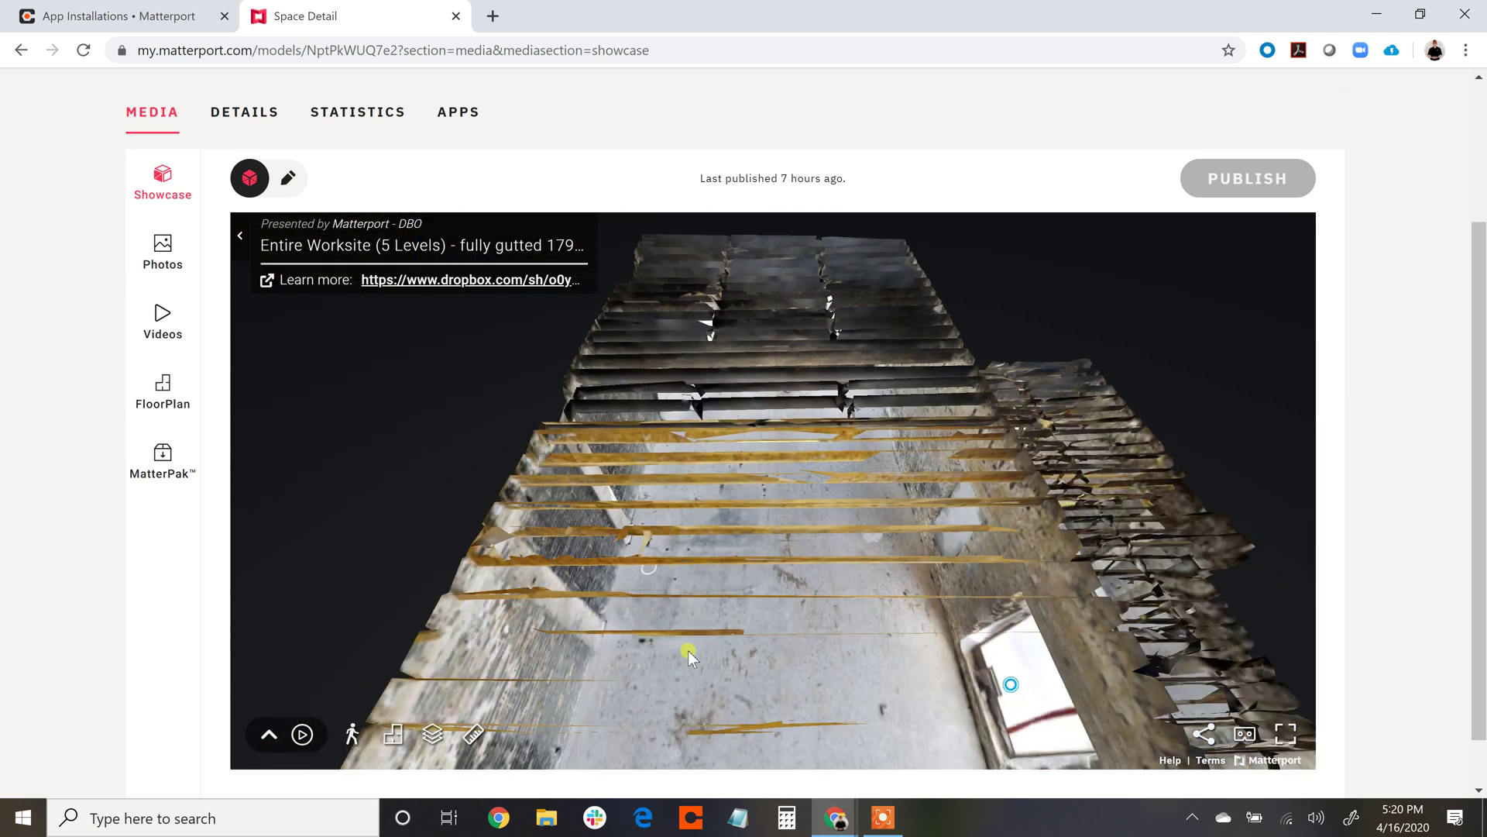
mouse_move(882, 567)
left_mouse_down()
mouse_move(993, 517)
mouse_move(985, 495)
left_mouse_up()
scroll(1017, 507, "down", 3)
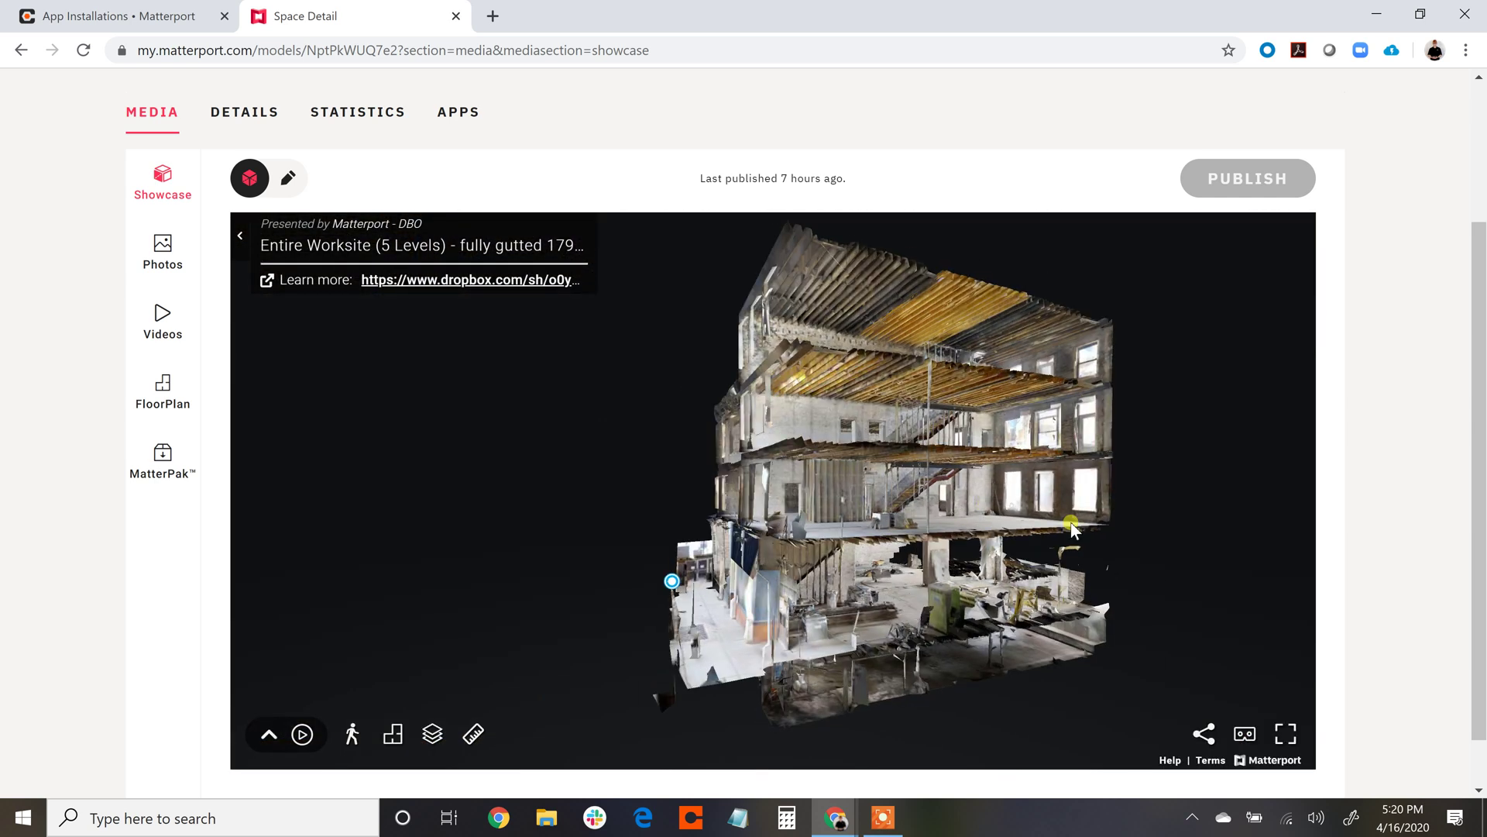
scroll(985, 494, "up", 5)
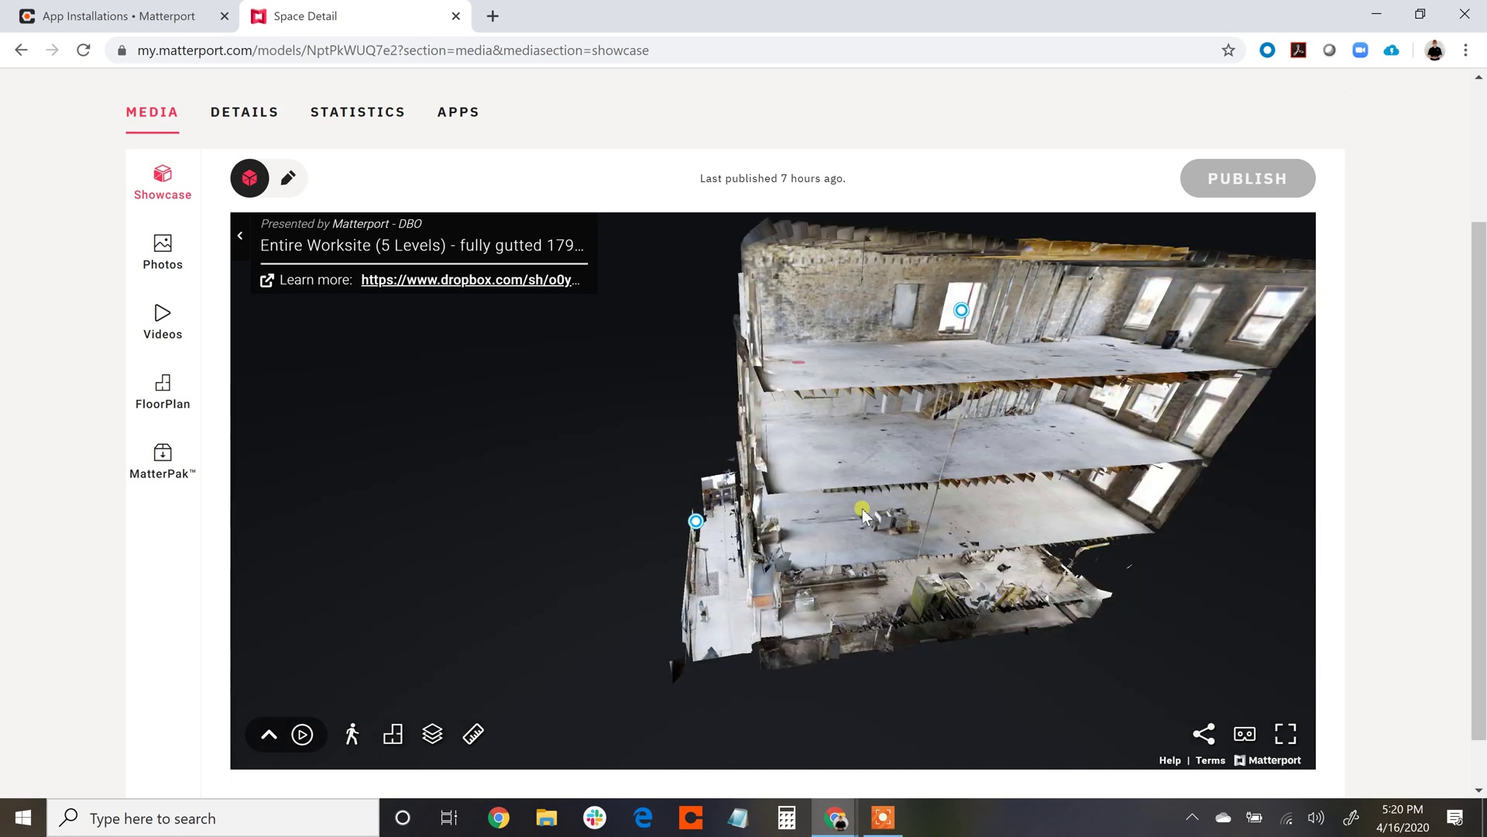
scroll(786, 515, "up", 4)
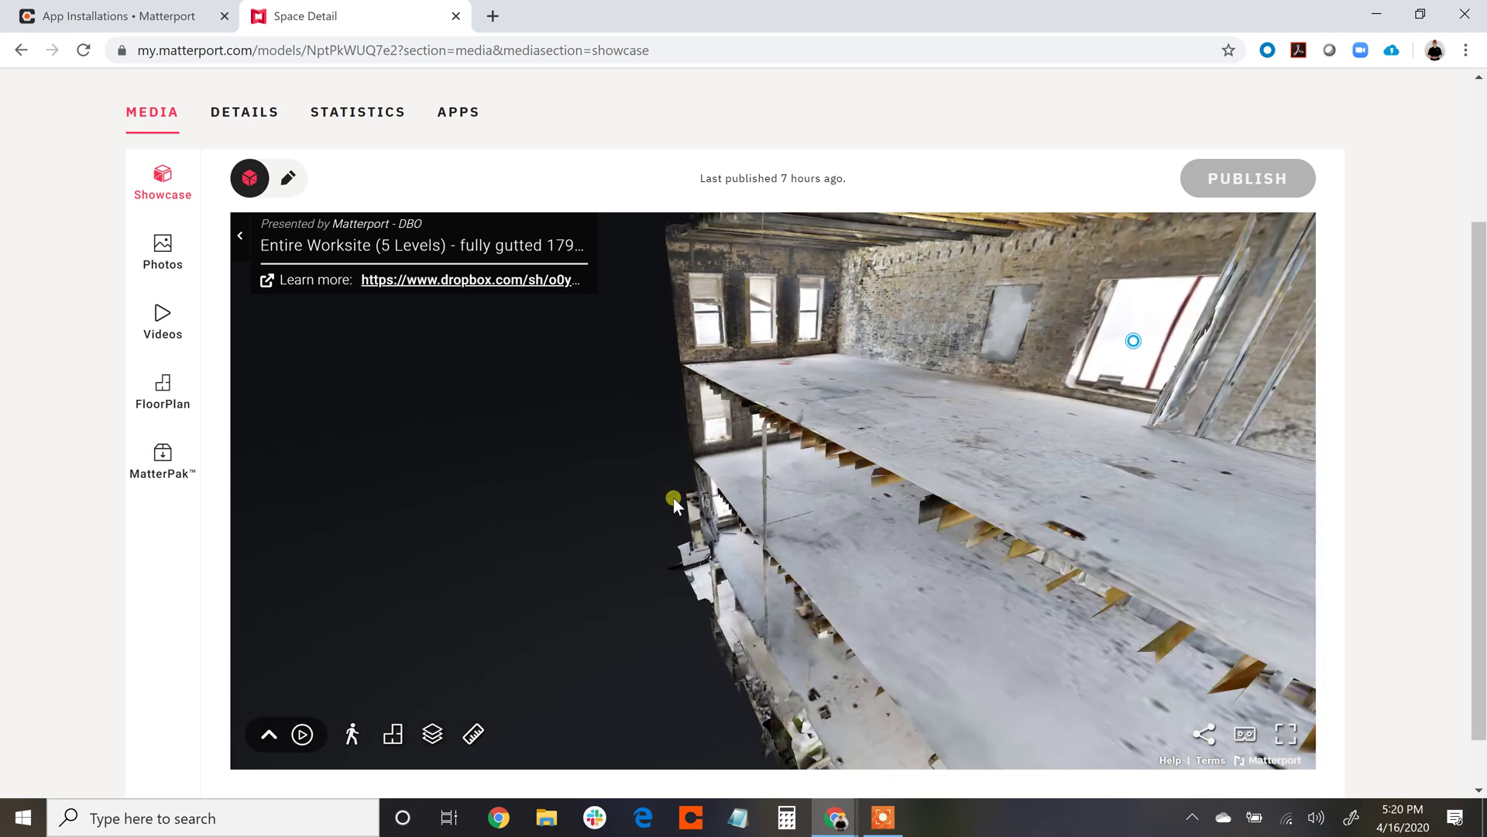
left_click(673, 498)
scroll(604, 501, "down", 3)
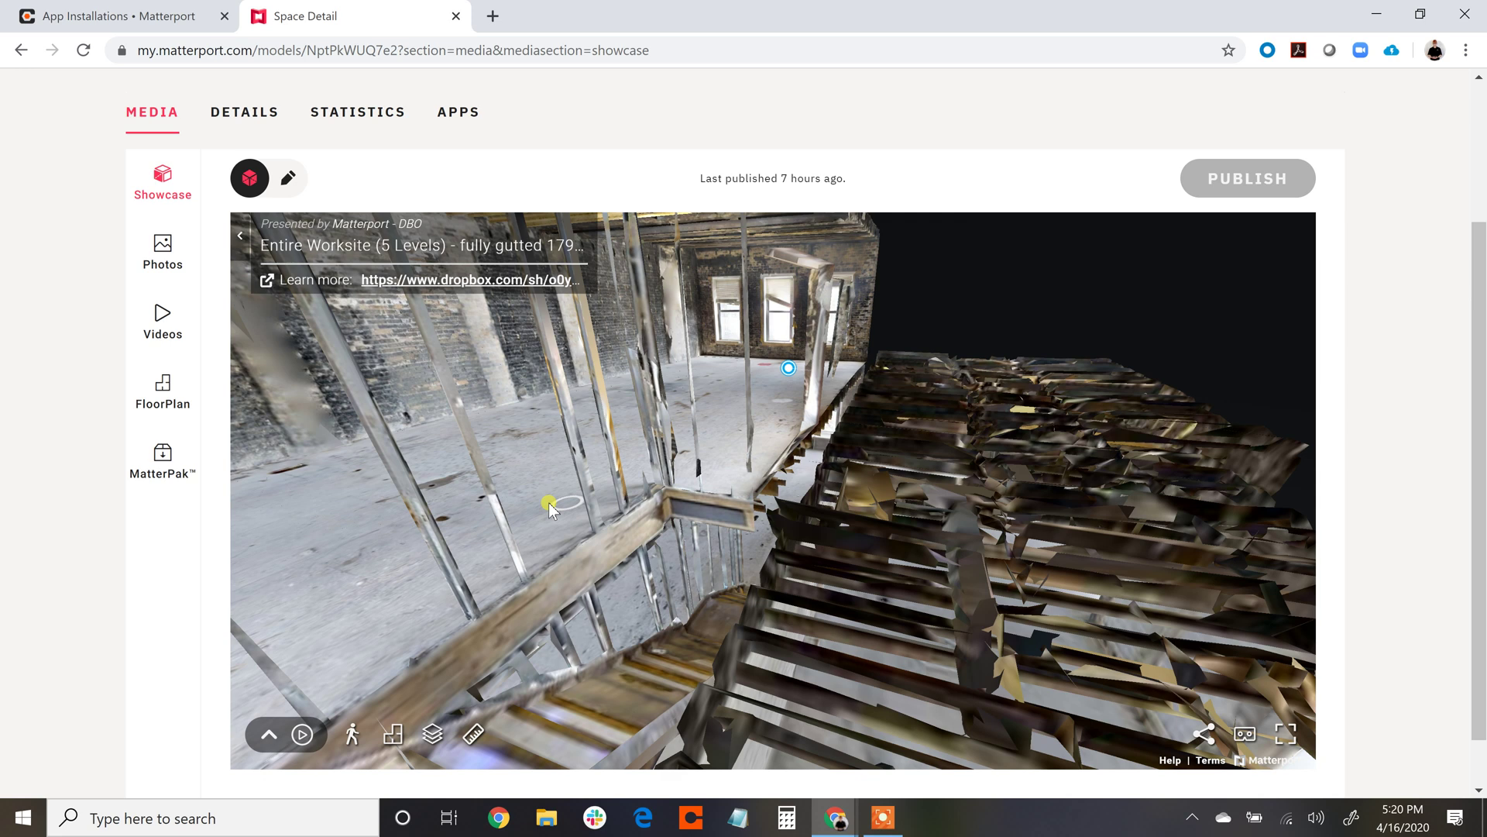
left_click(561, 481)
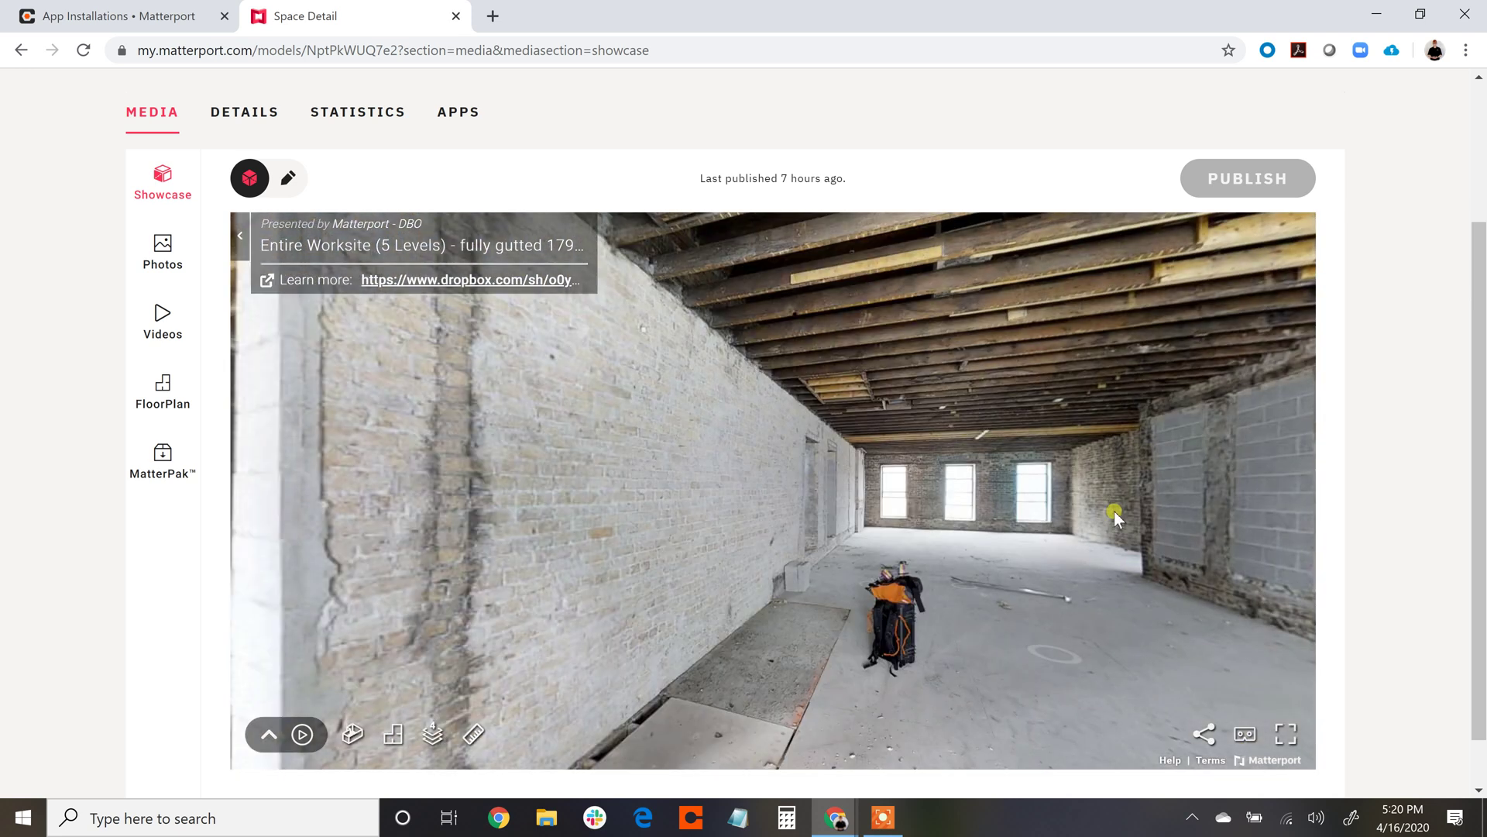
left_click_drag(1114, 510, 731, 463)
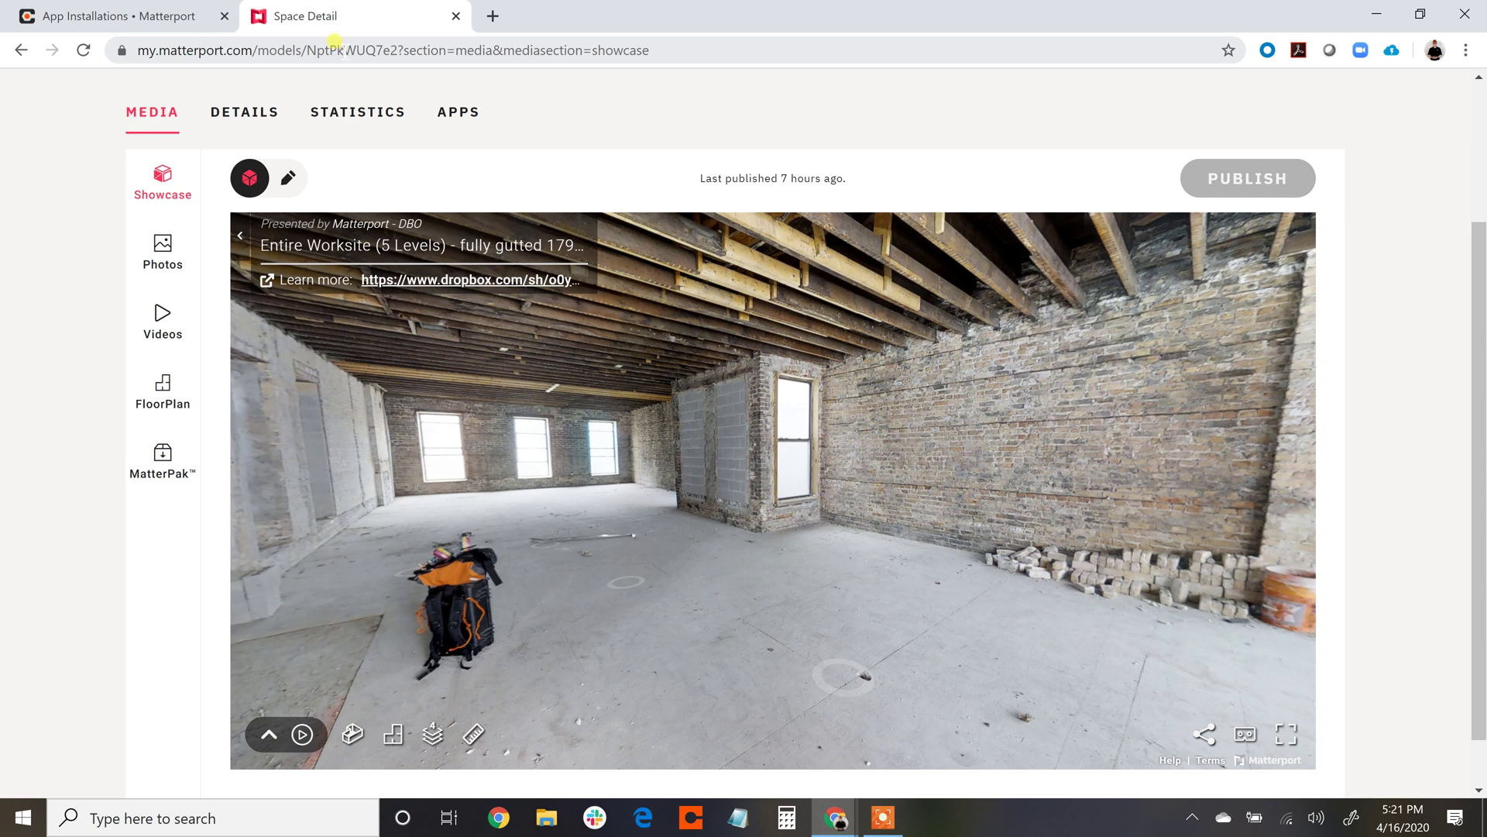
- Copy model ID NptPkWUQ7e2 from the page address and the Share dialog link
double_click(344, 50)
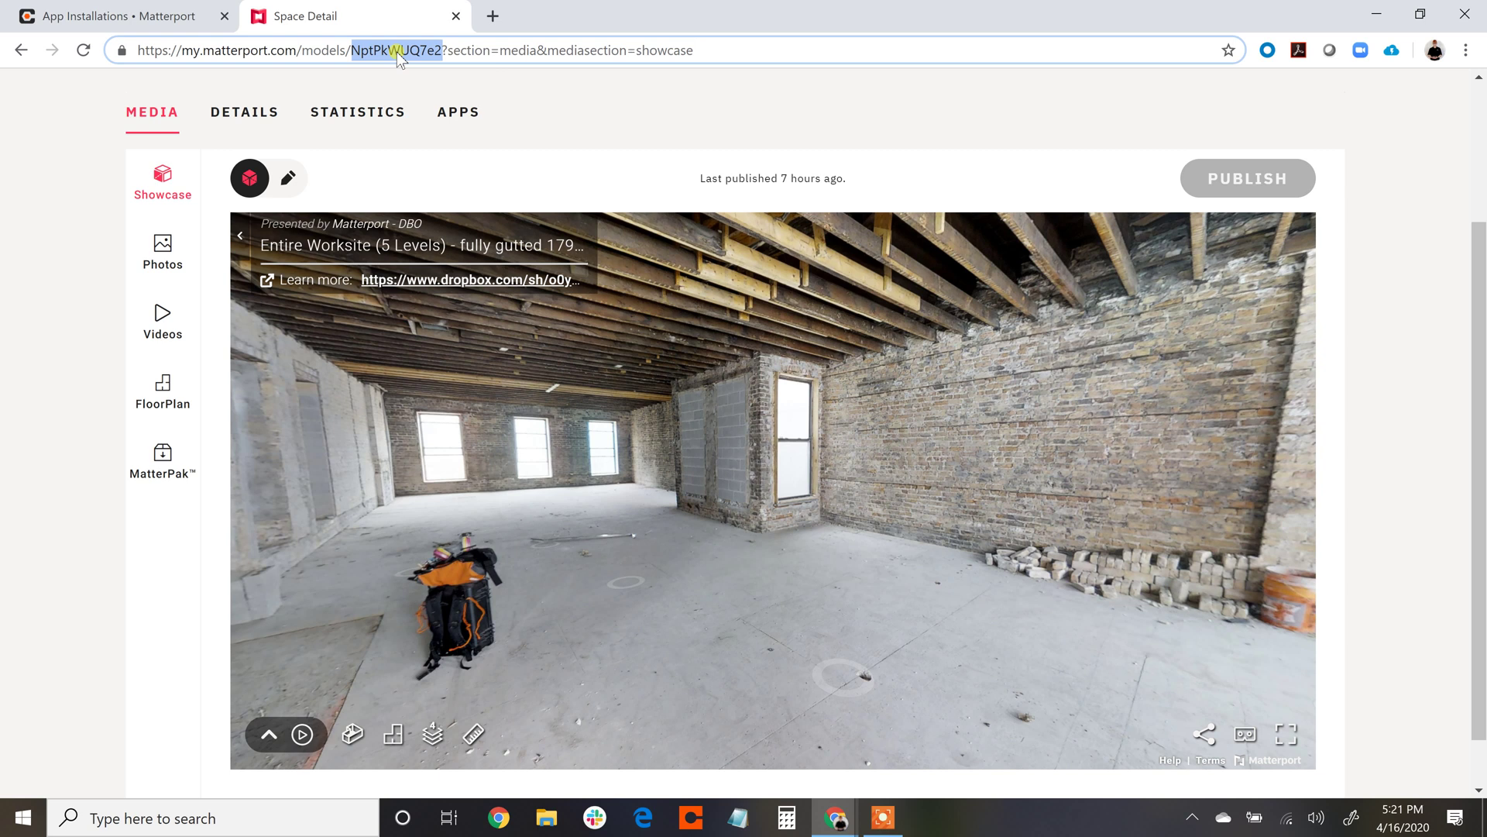
key("ctrl+c")
left_click(1365, 135)
scroll(1365, 135, "up", 5)
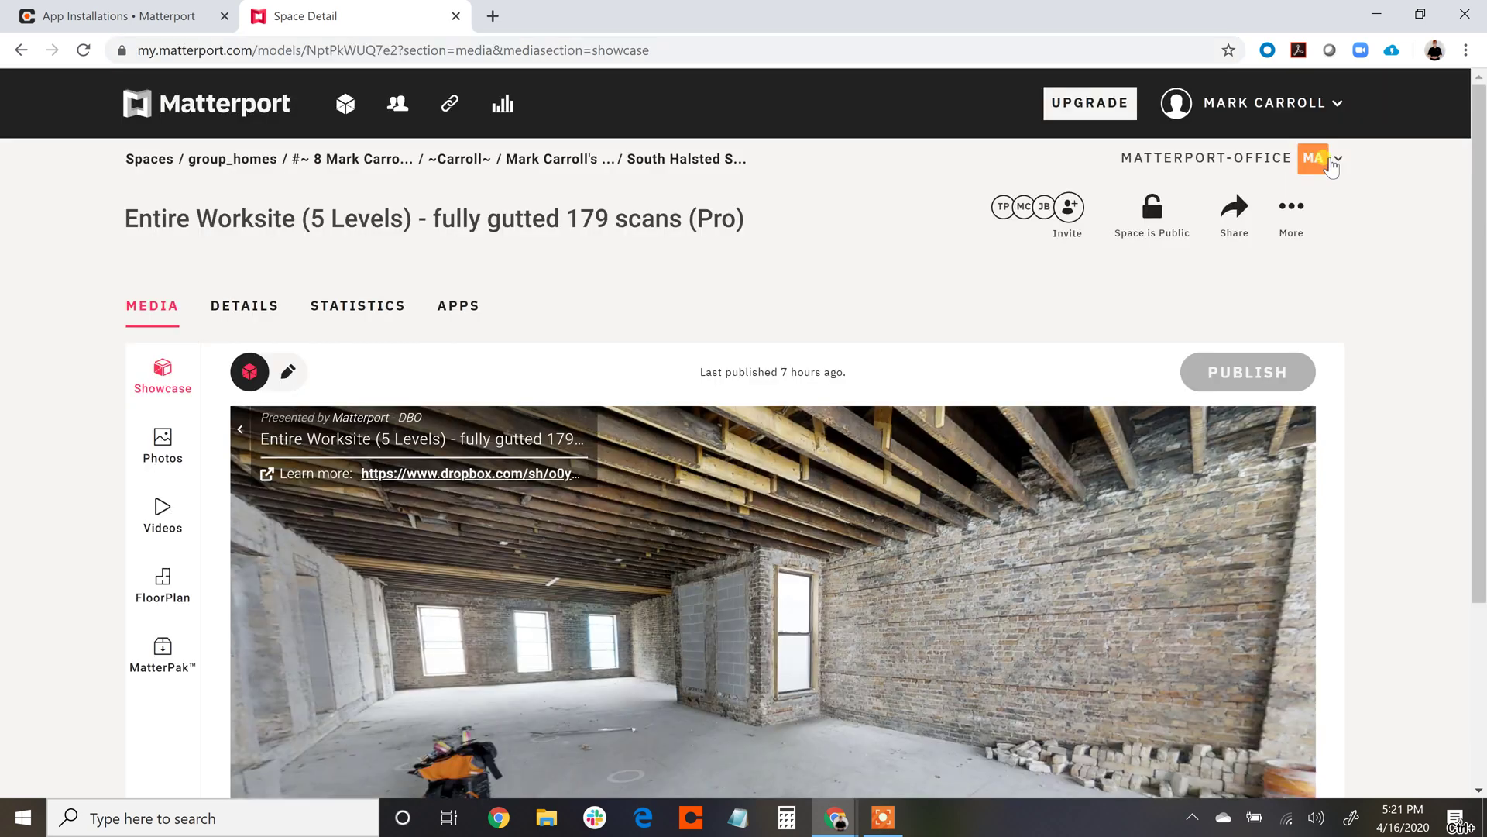
left_click(1237, 210)
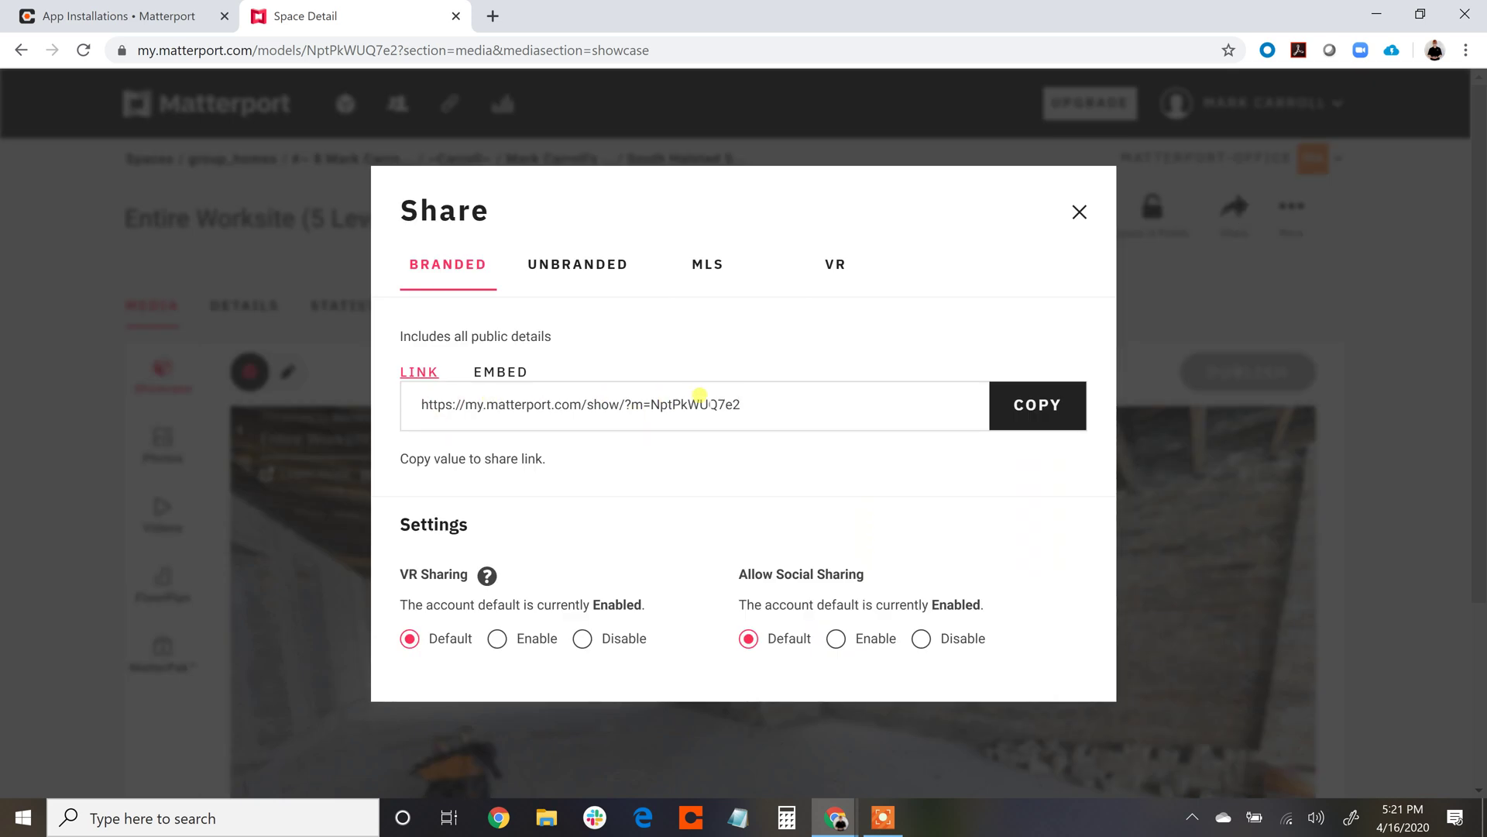
double_click(699, 402)
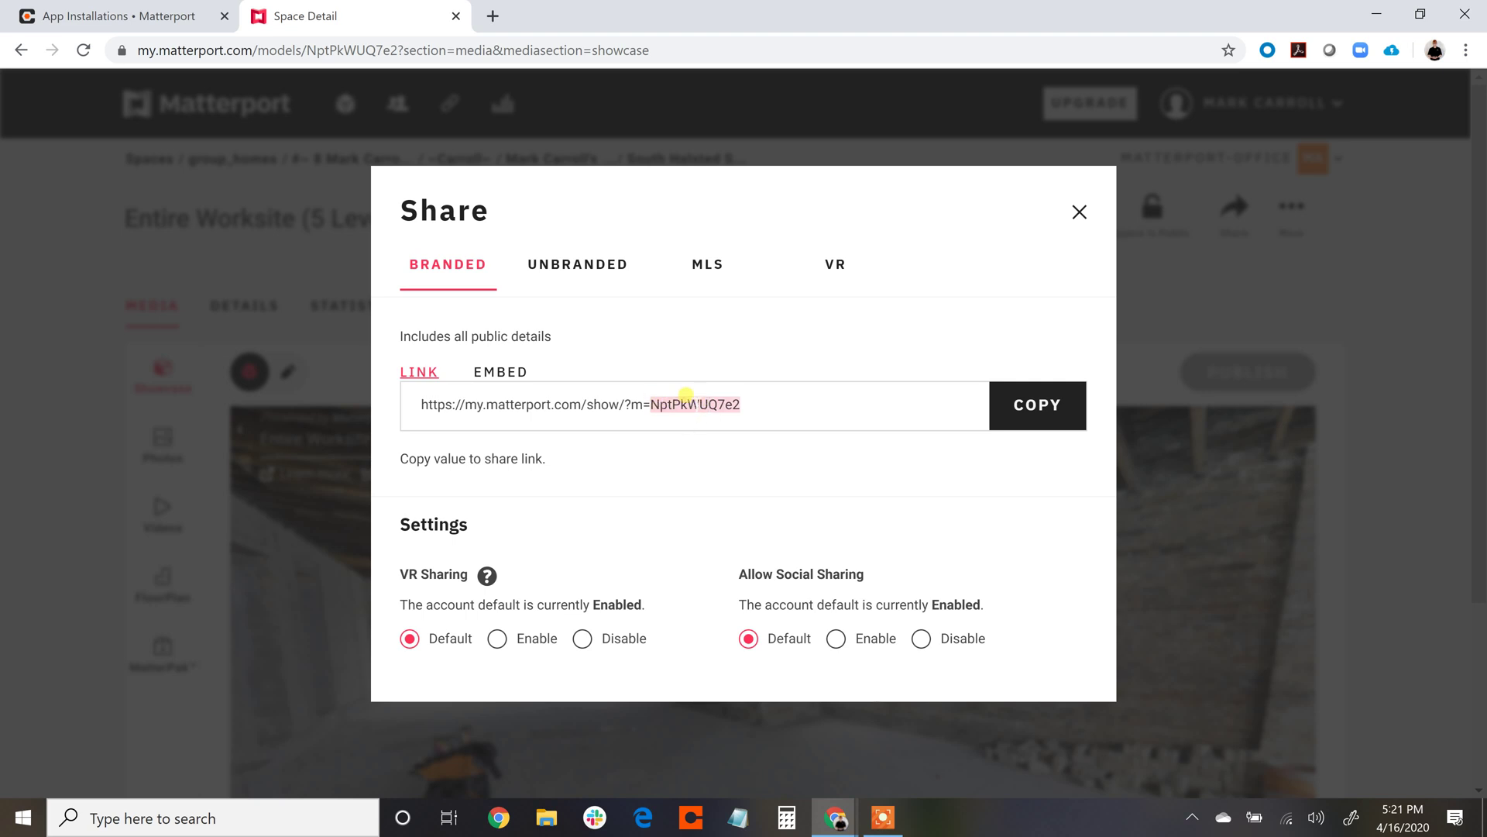
right_click(694, 402)
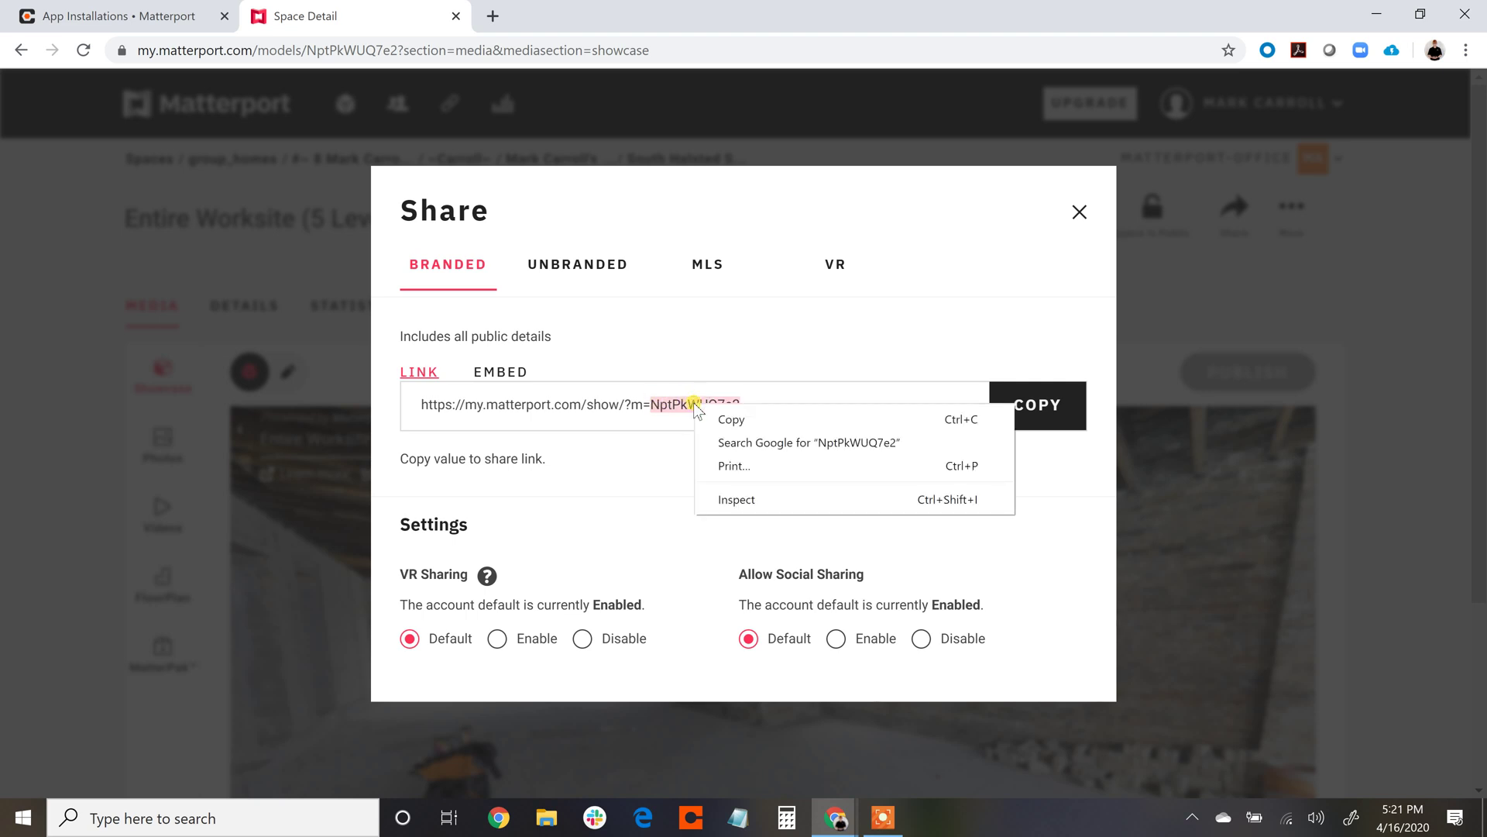
left_click(749, 420)
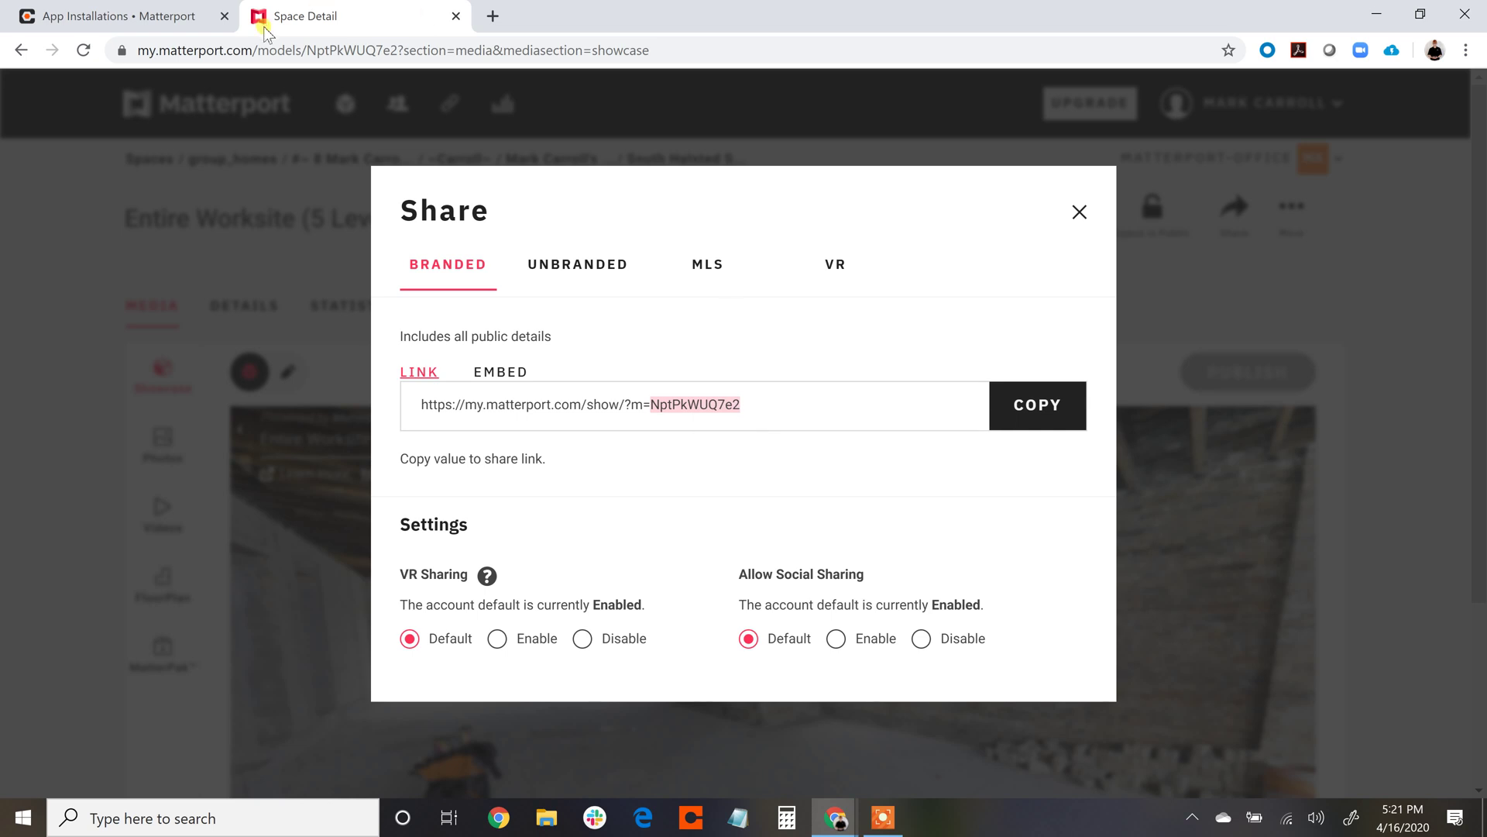
- Paste model ID NptPkWUQ7e2 into Full Gut Level Rehab and create the configuration
left_click(116, 17)
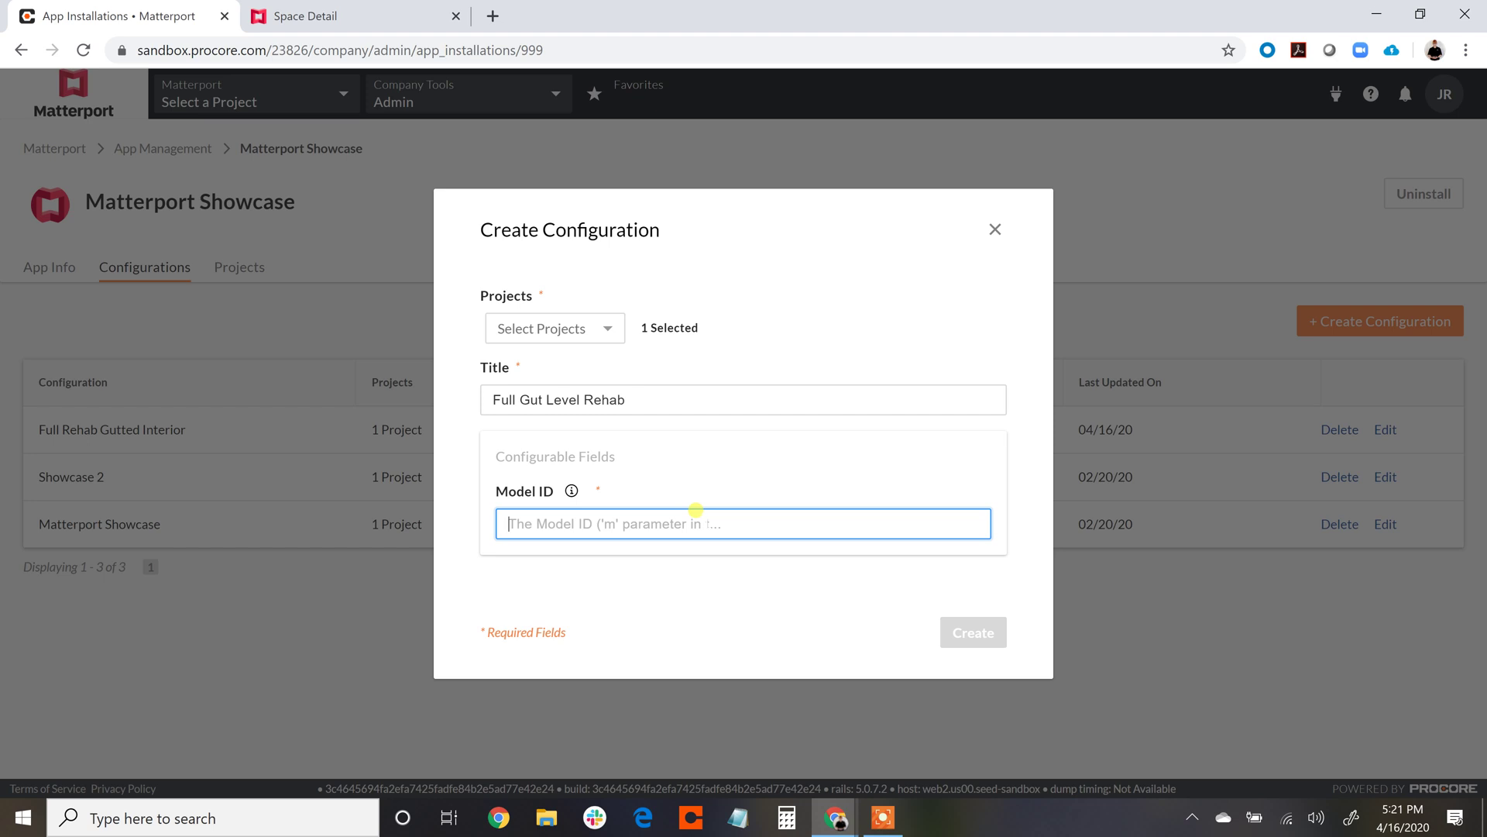
key("ctrl+v")
key("ctrl+v")
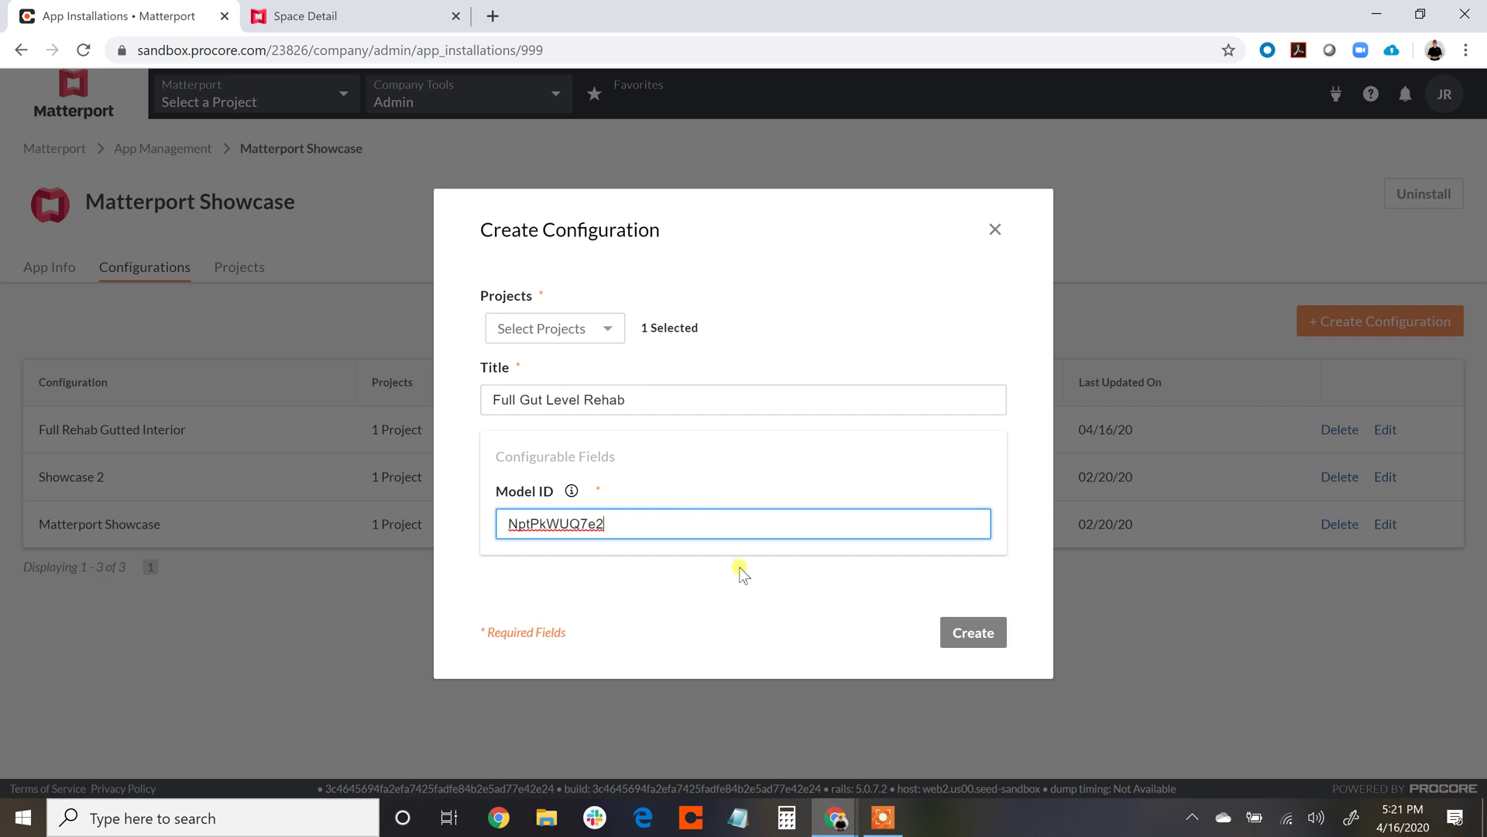
left_click(972, 632)
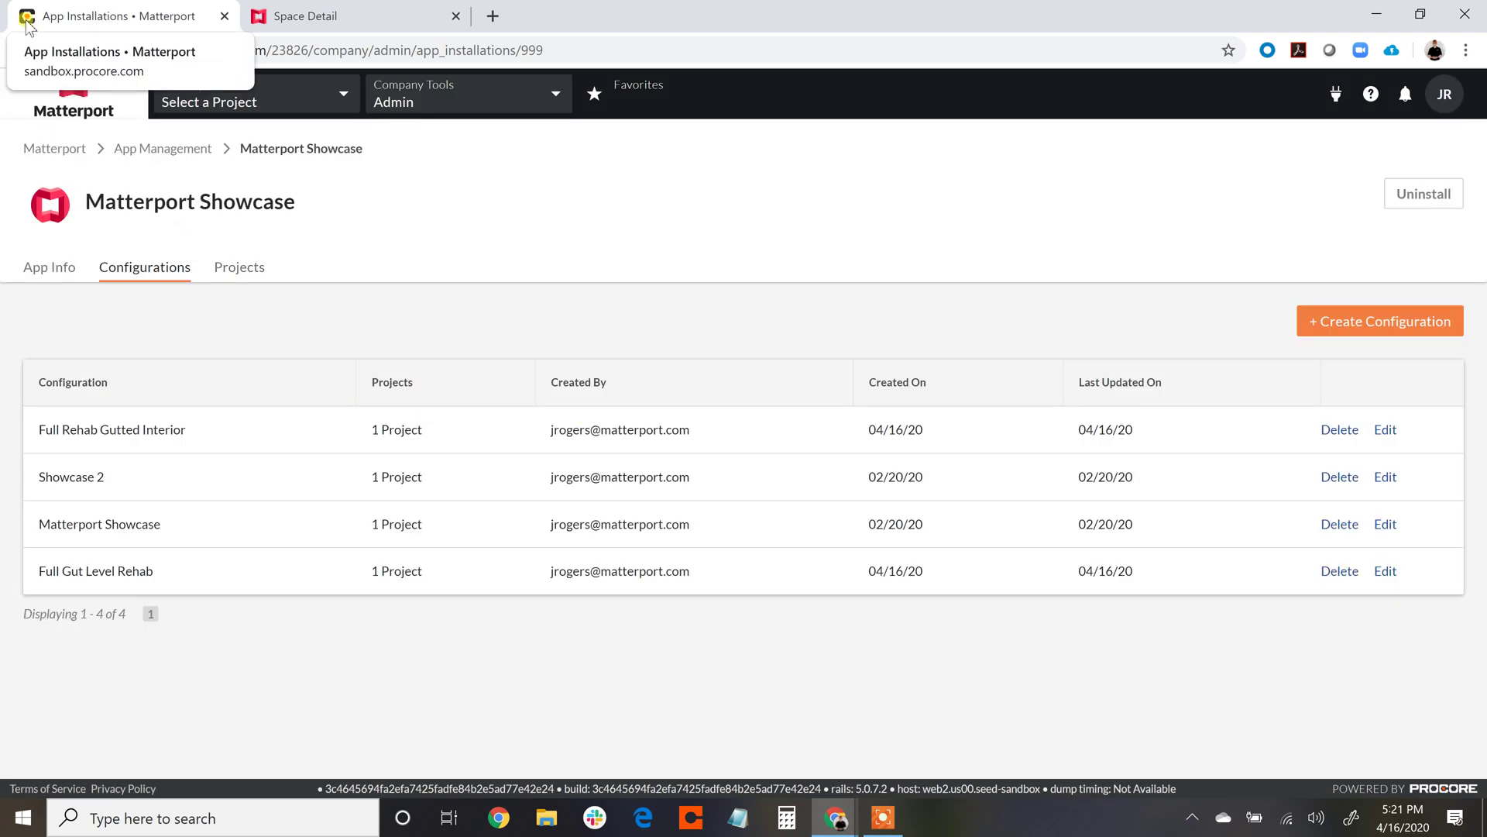
- Switch to 14575 - Refurbishment Demo and launch Matterport Showcase - Full Gut Level Rehab
left_click(276, 99)
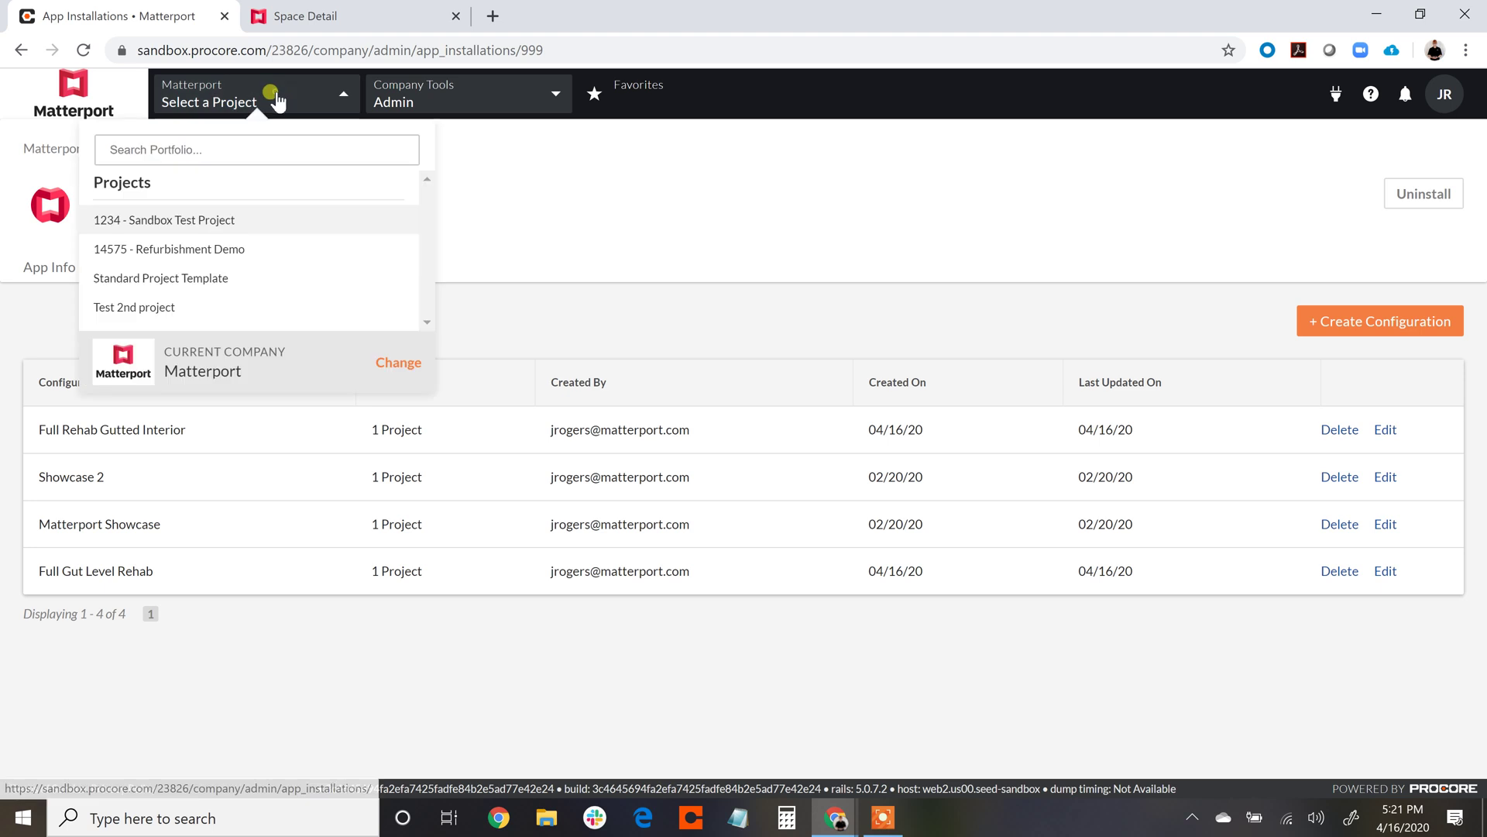
left_click(192, 249)
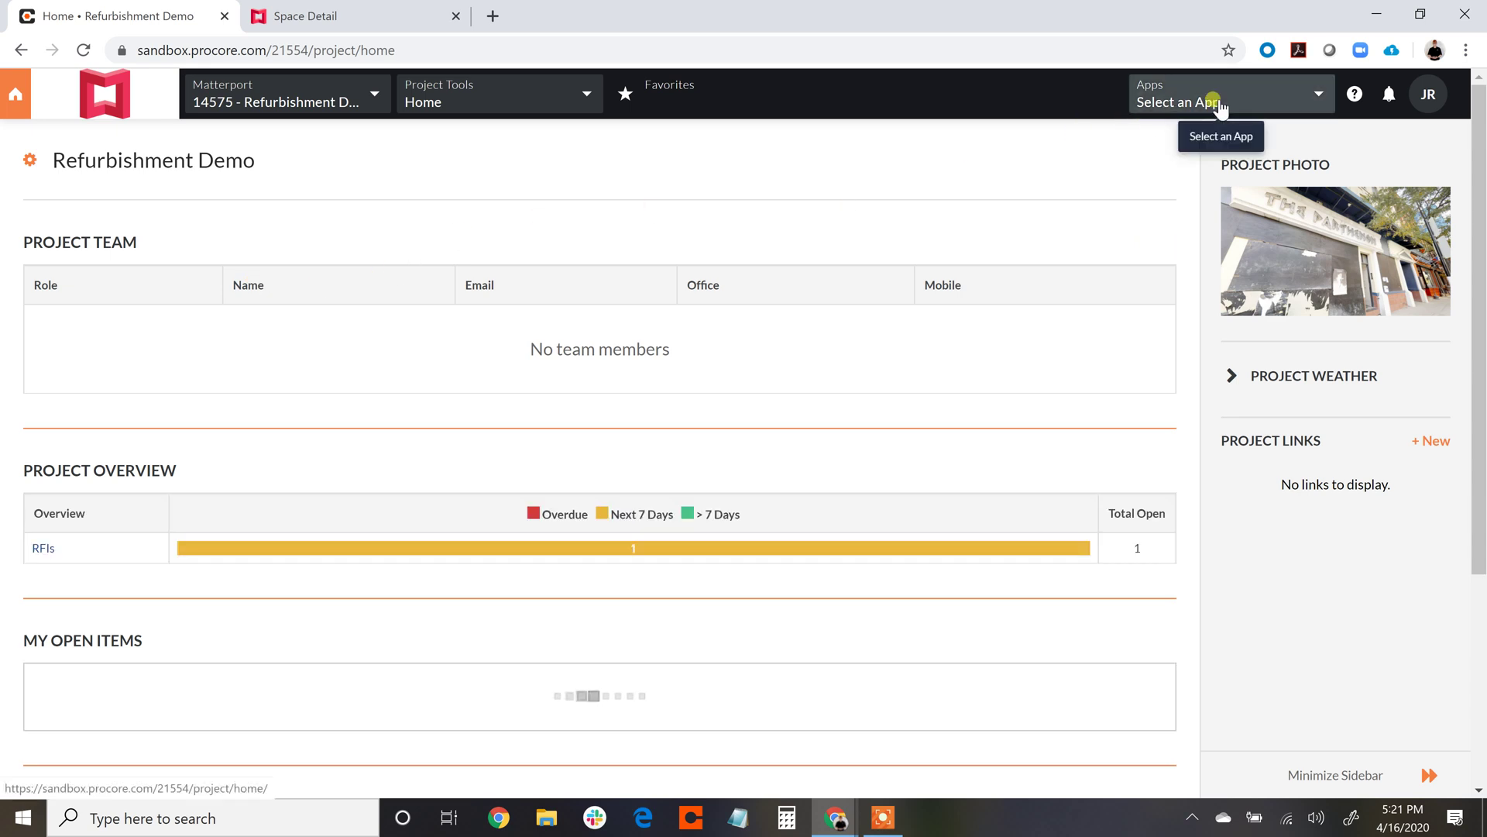
left_click(1265, 105)
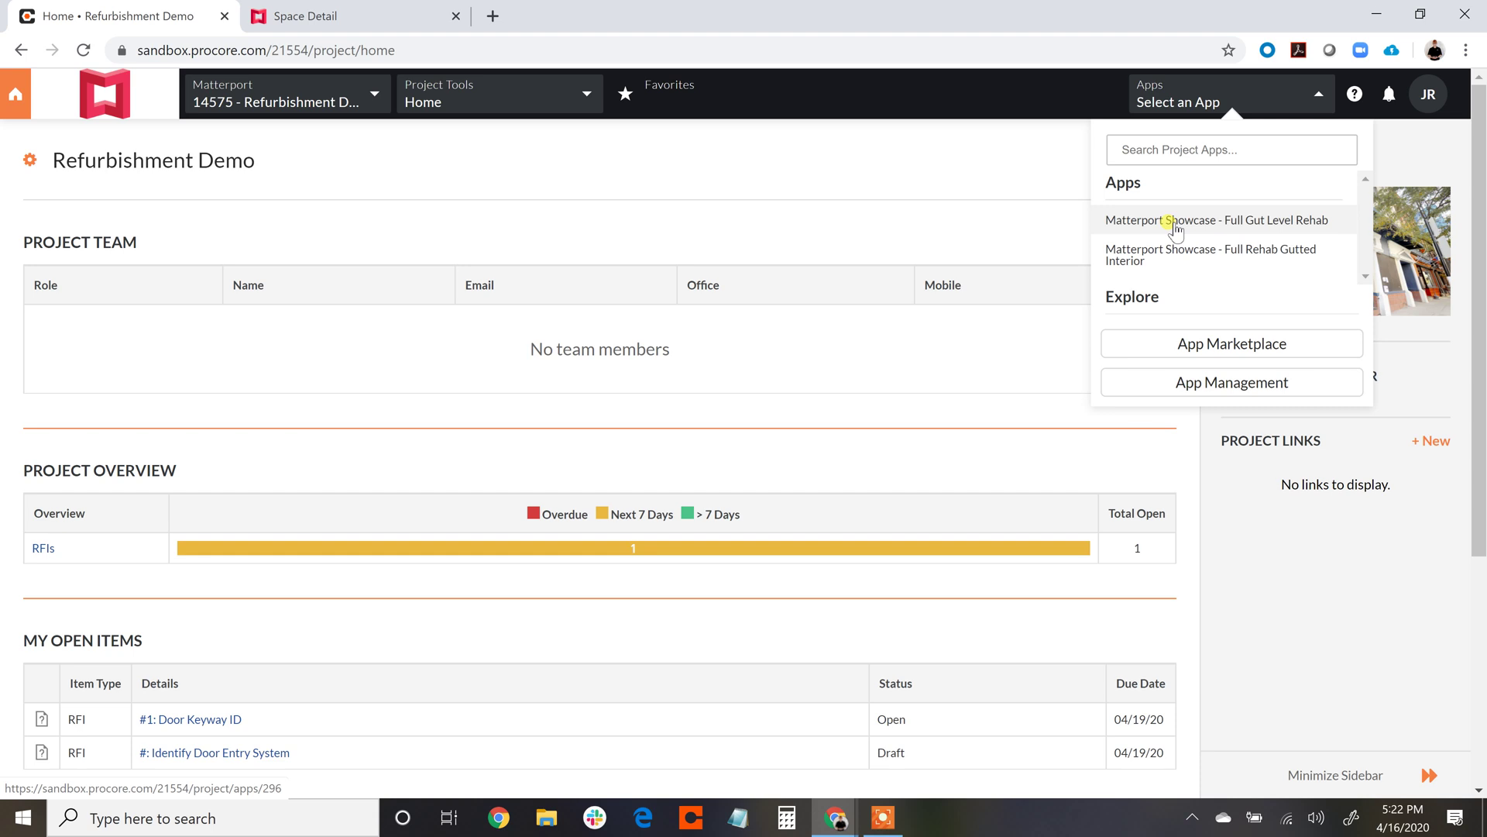
left_click(1305, 223)
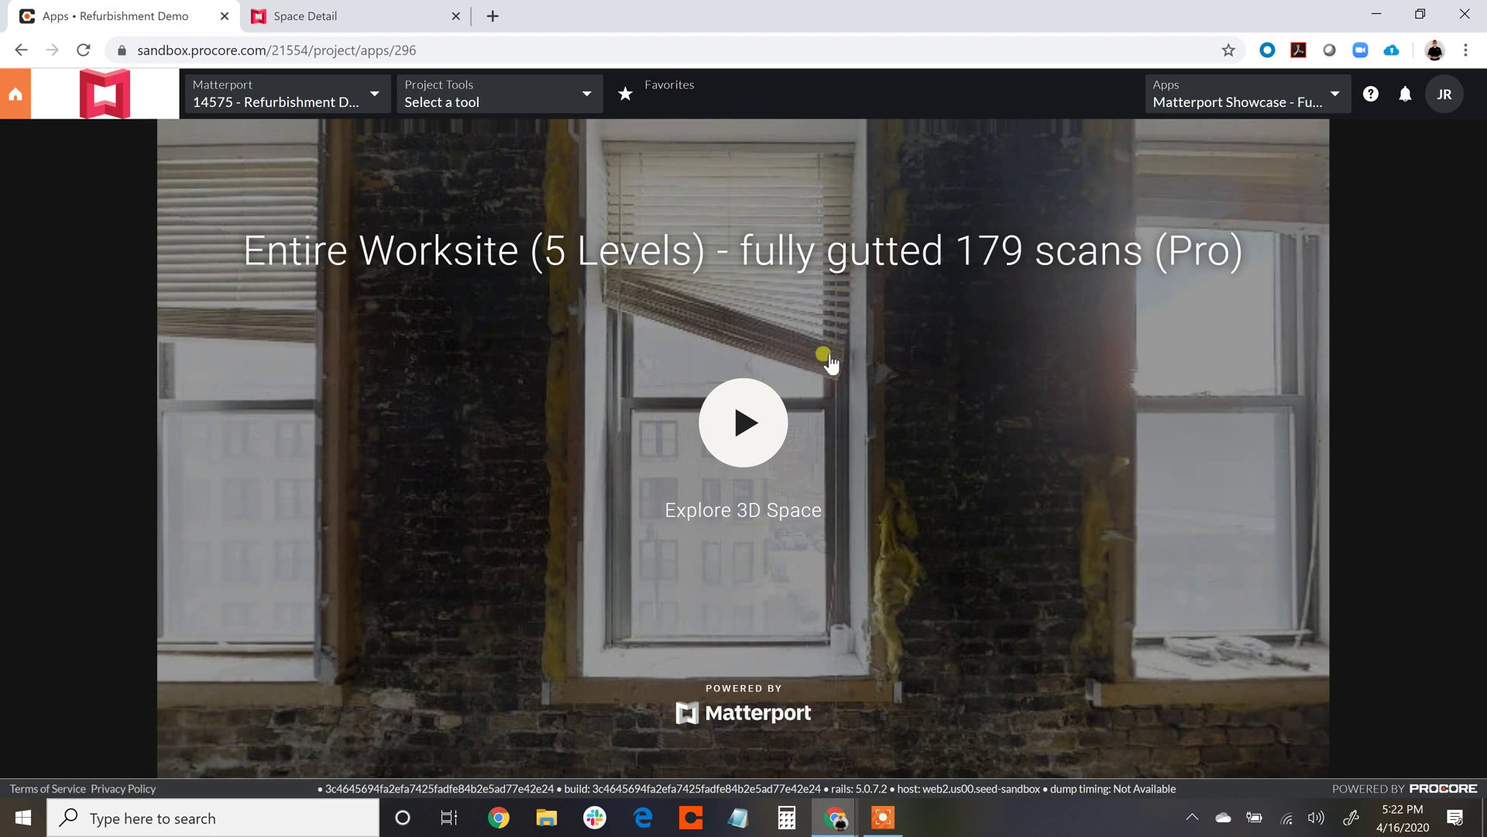
- Start the tour, switch to Floor Plan, and measure the 18.89 m wall-to-wall length
left_click(741, 428)
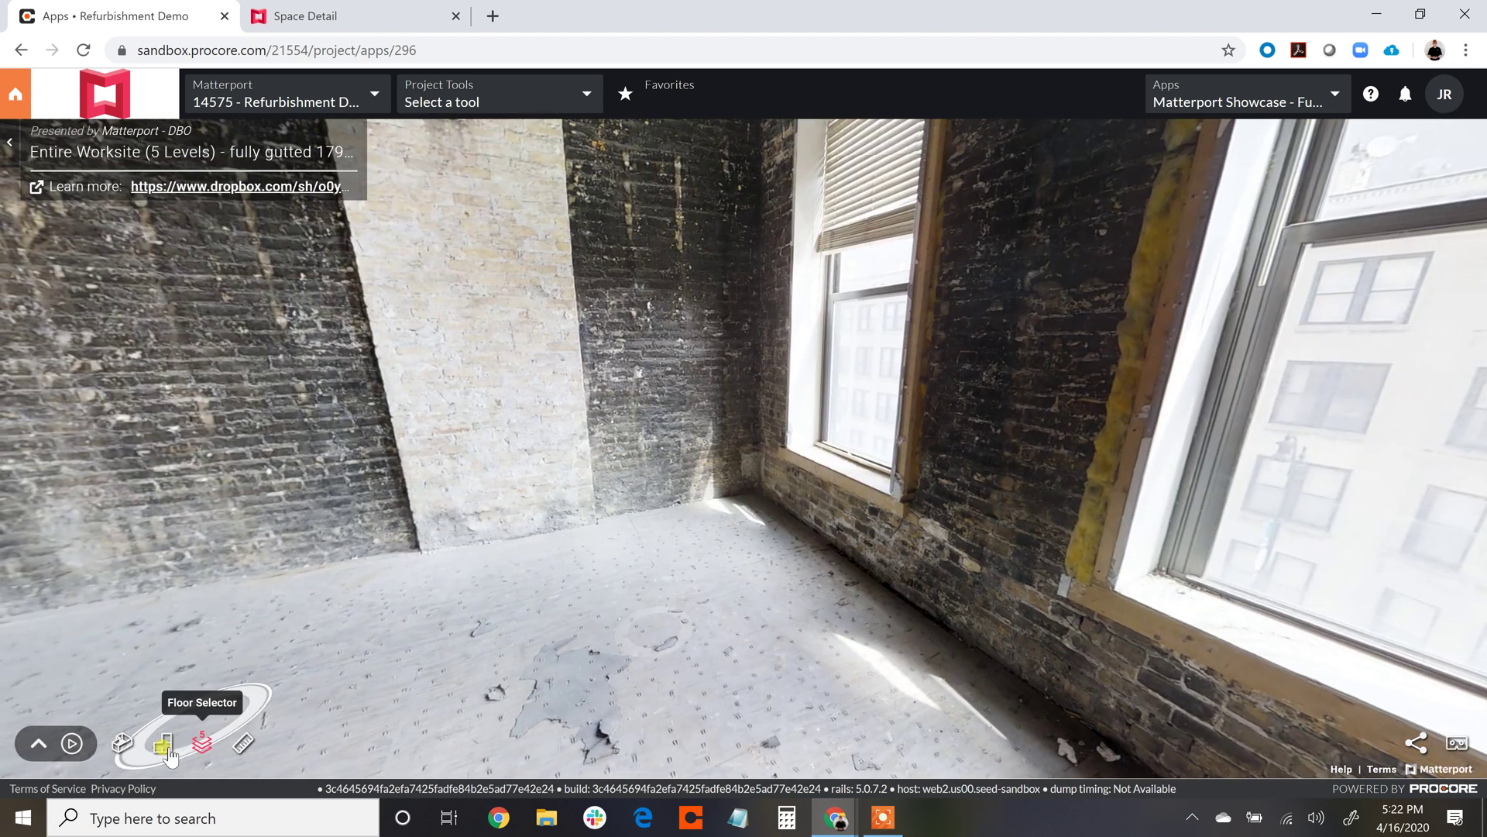
left_click(164, 744)
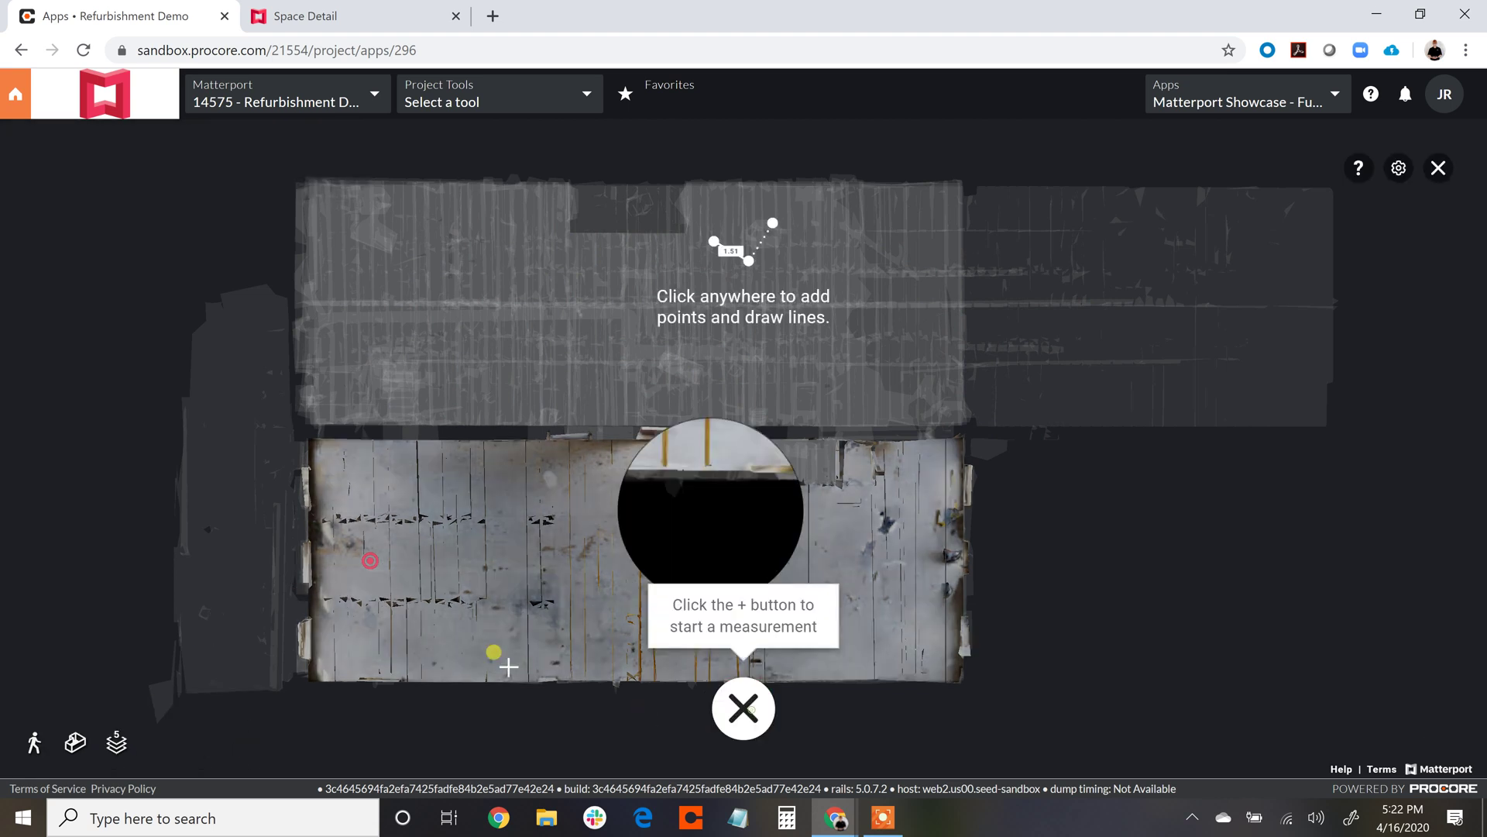
left_click(318, 573)
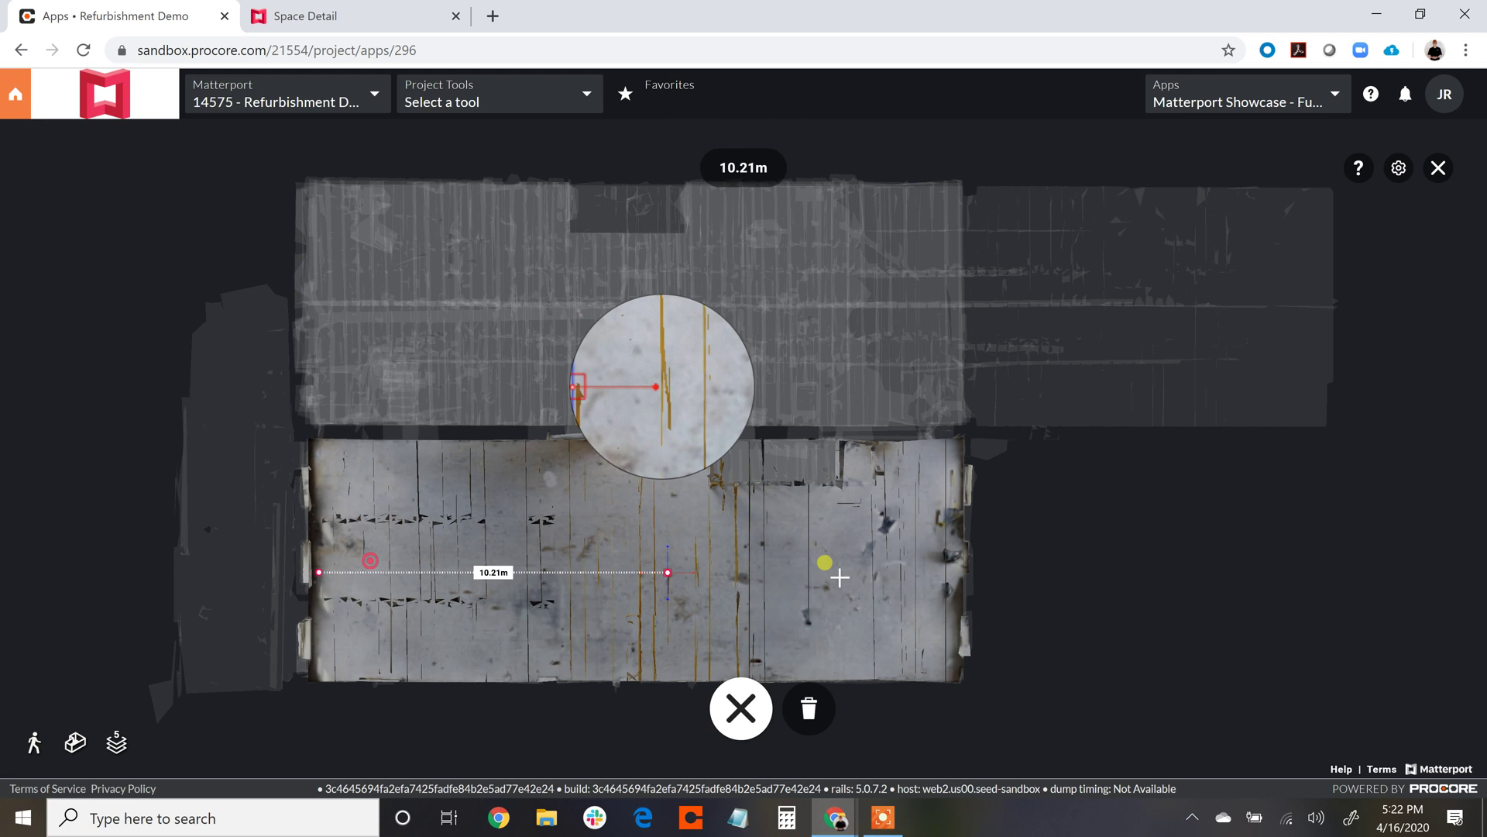
left_click(966, 569)
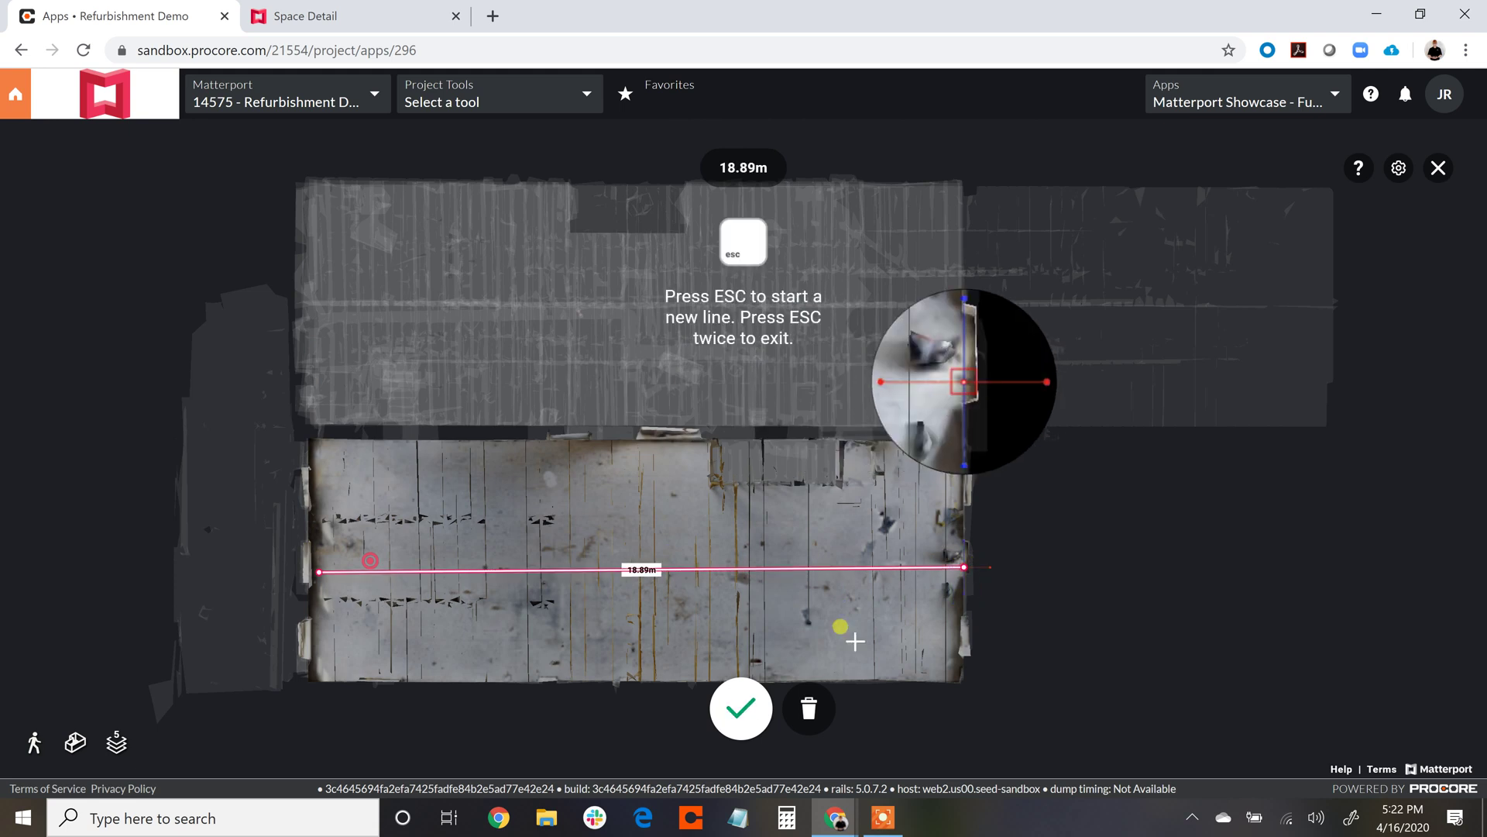
left_click(745, 708)
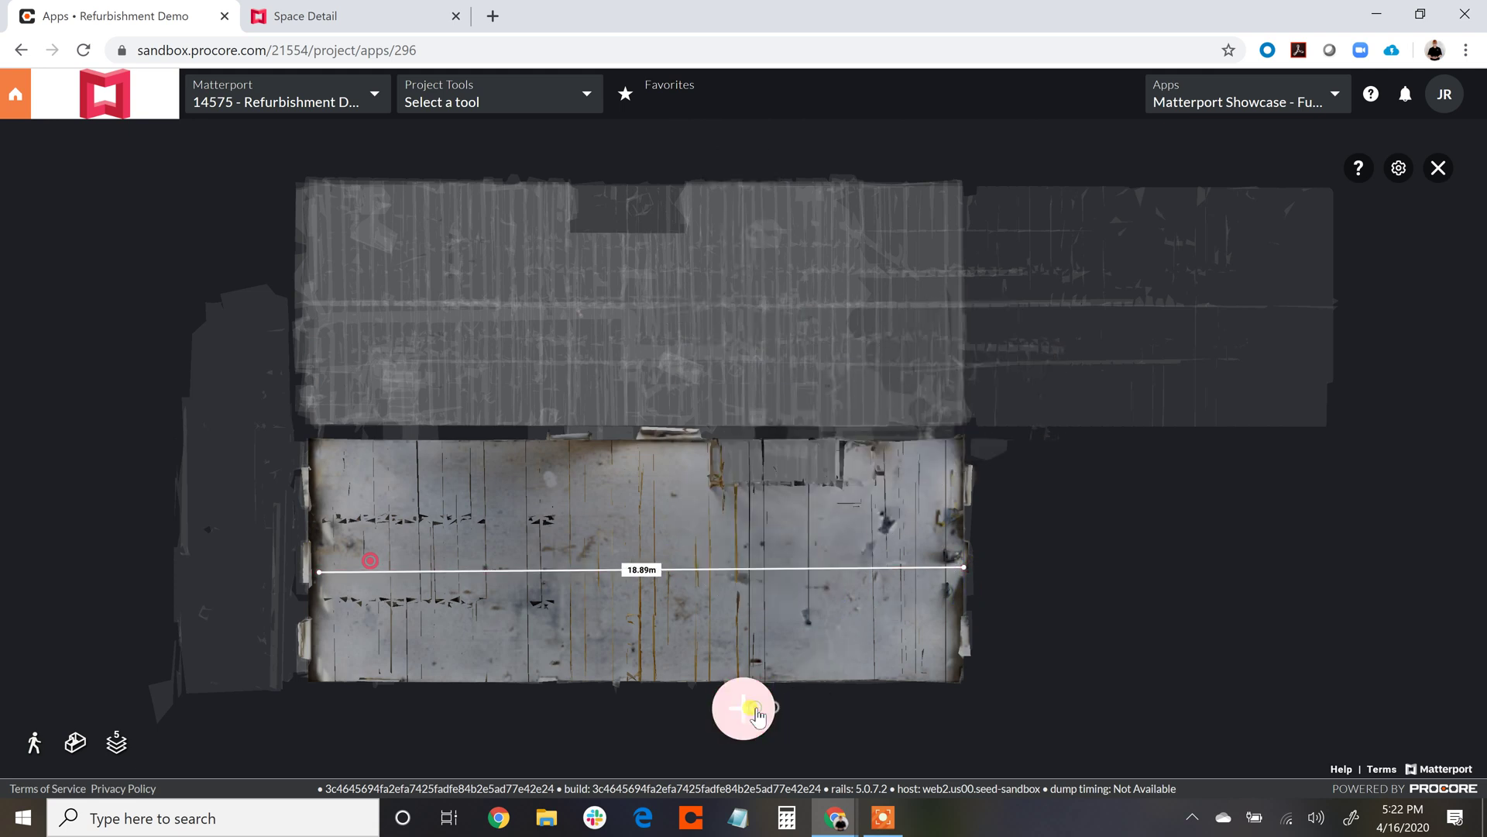
left_click(1400, 170)
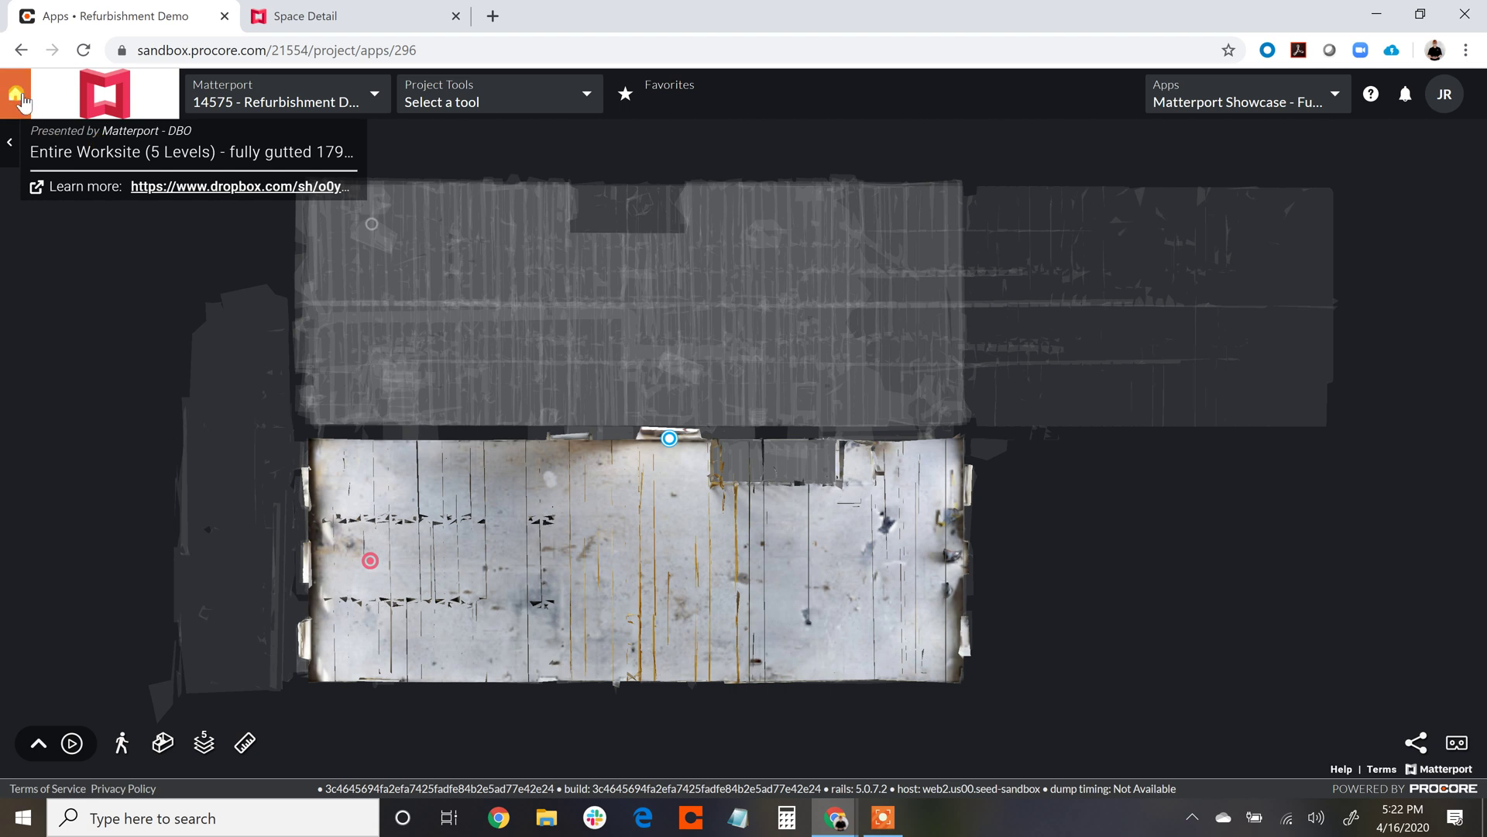
- Return to the Portfolio and open the Refurbishment Demo project home
left_click(17, 99)
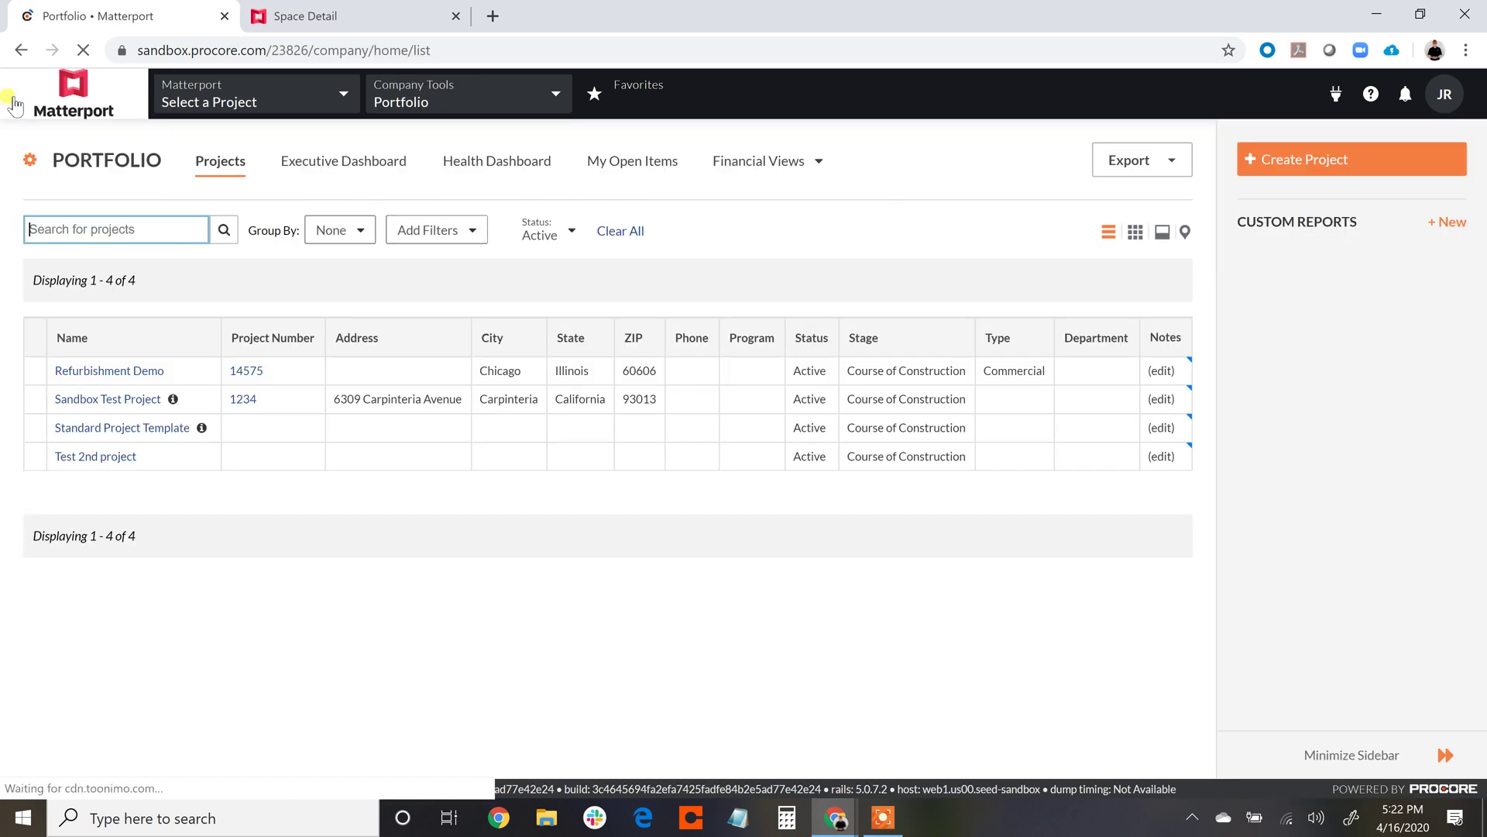
left_click(137, 371)
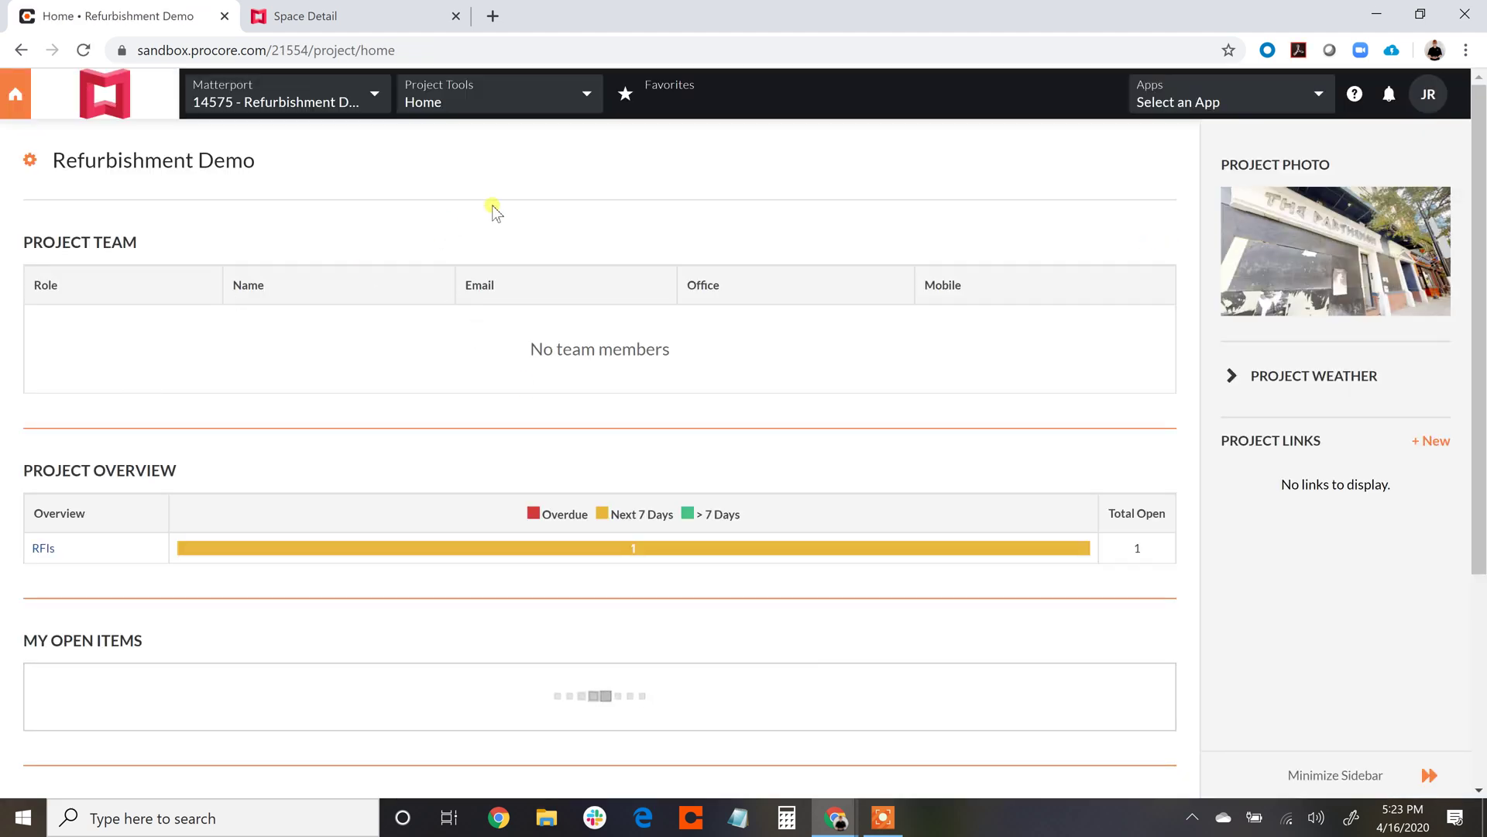
mouse_move(307, 346)
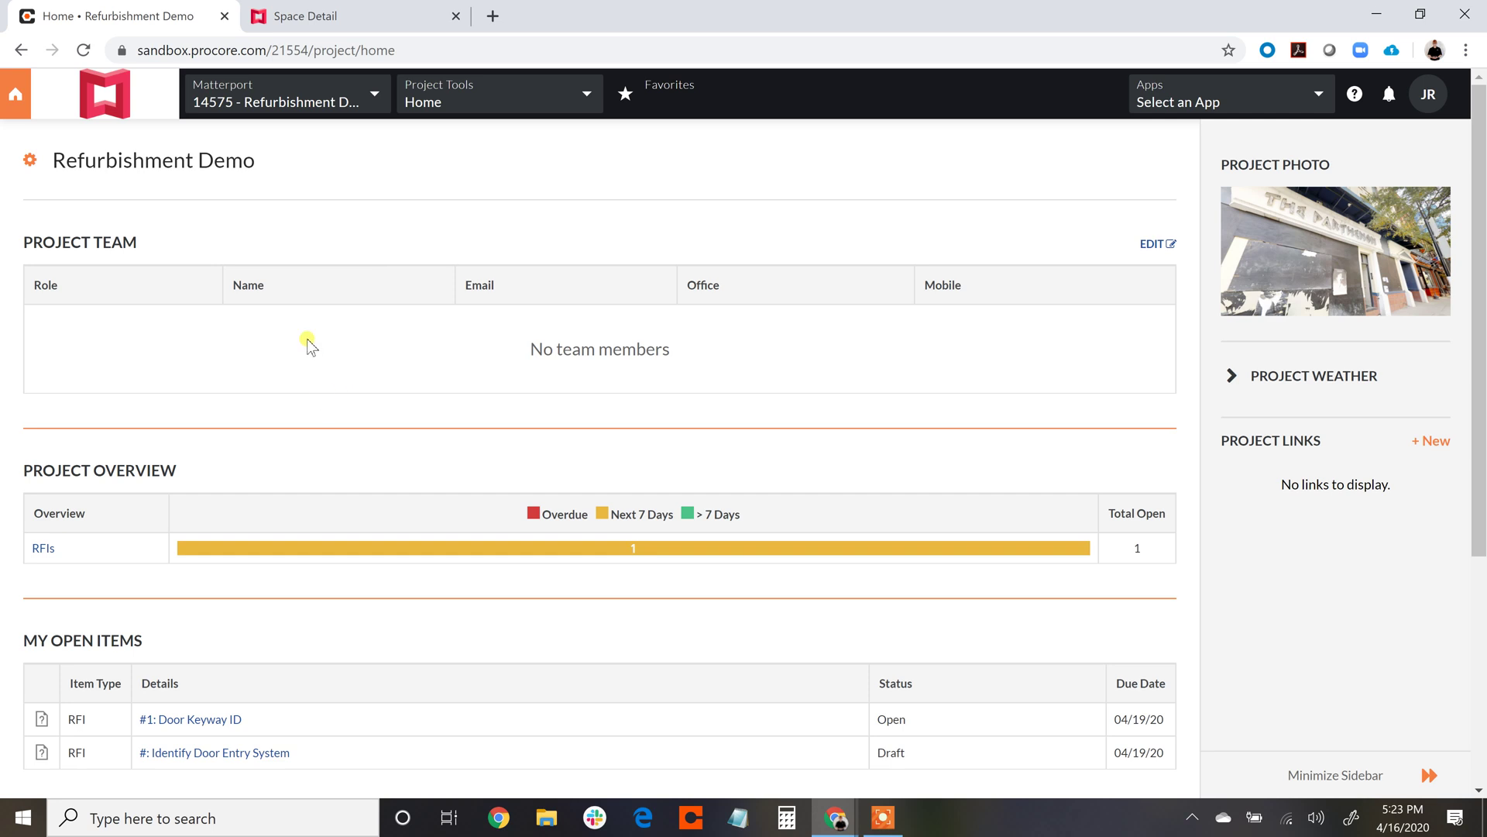
scroll(307, 339, "down", 2)
scroll(306, 338, "down", 2)
scroll(307, 338, "up", 2)
scroll(308, 339, "up", 2)
scroll(688, 416, "down", 3)
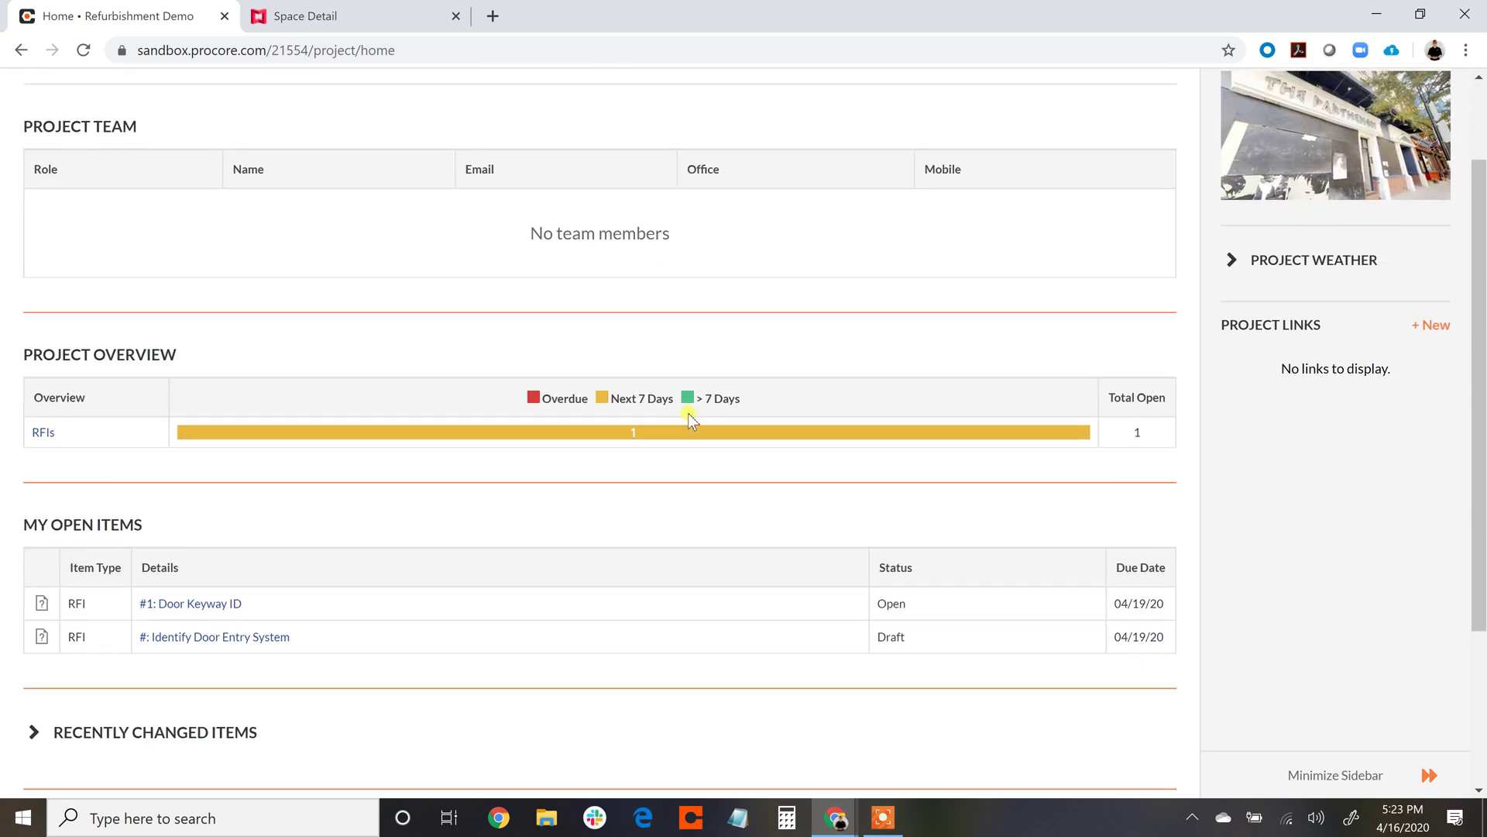
scroll(688, 417, "down", 3)
scroll(688, 416, "up", 5)
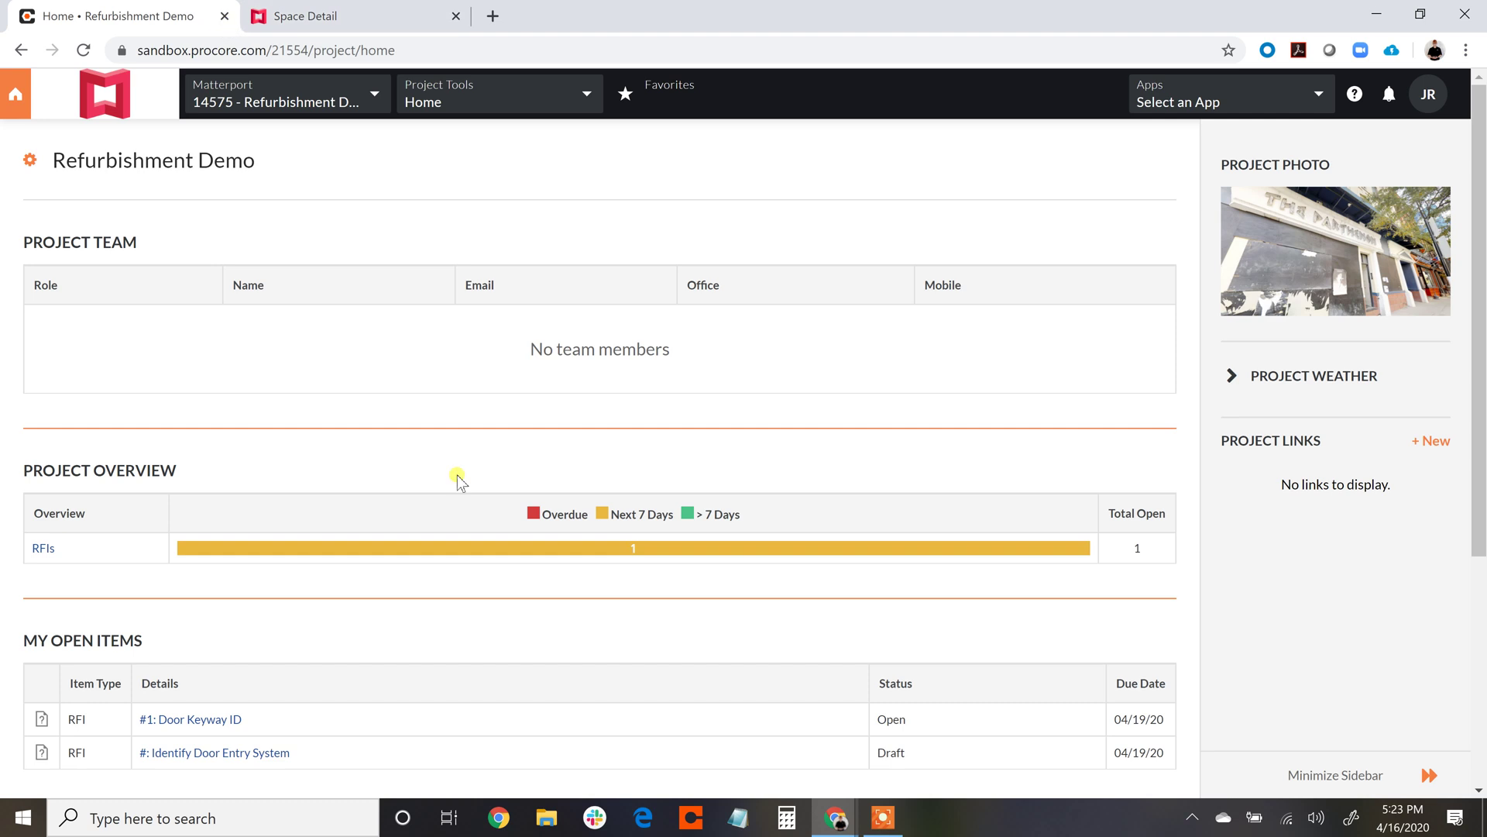
left_click(883, 816)
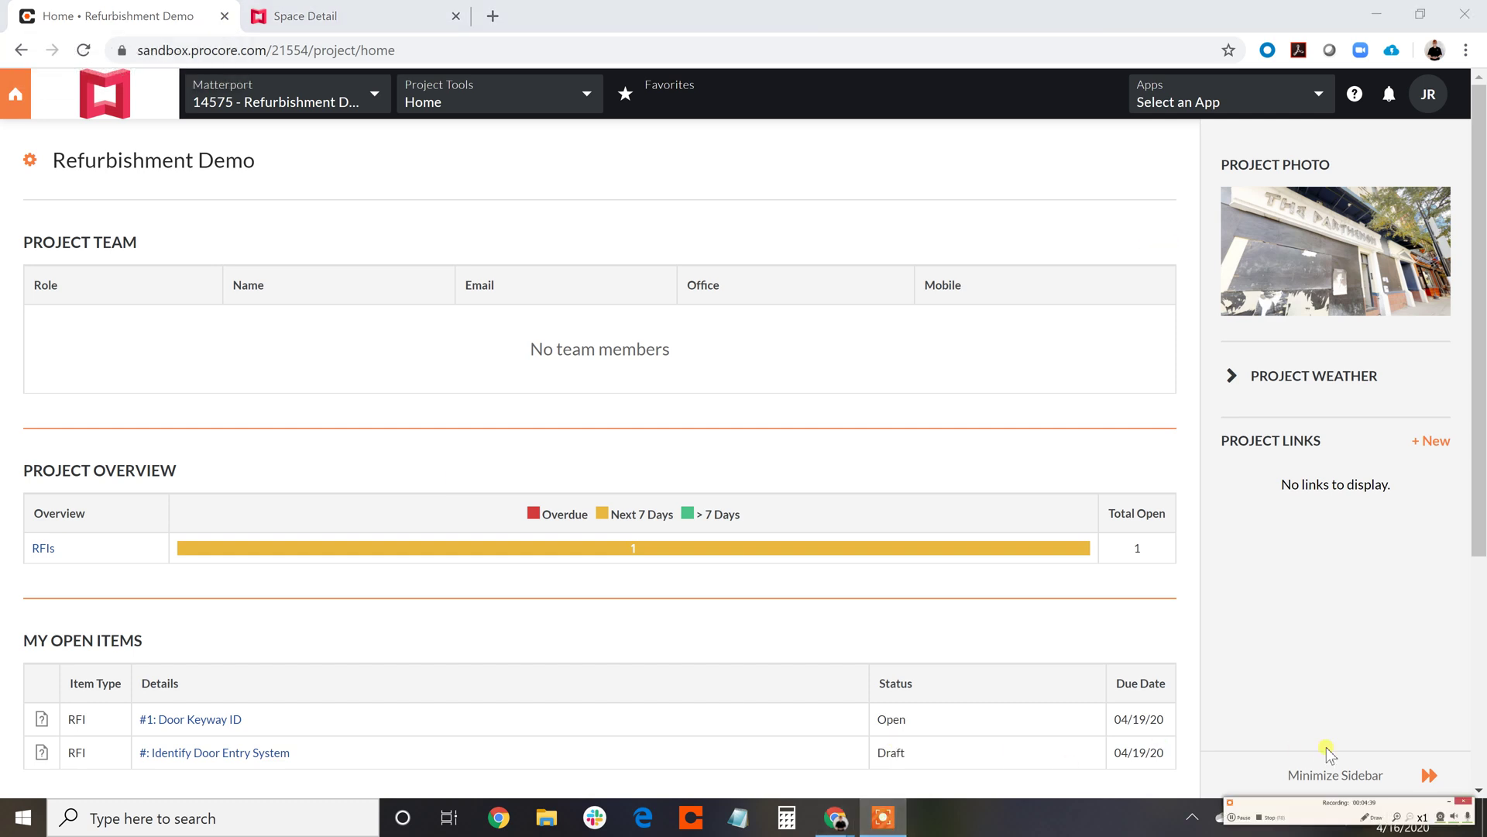